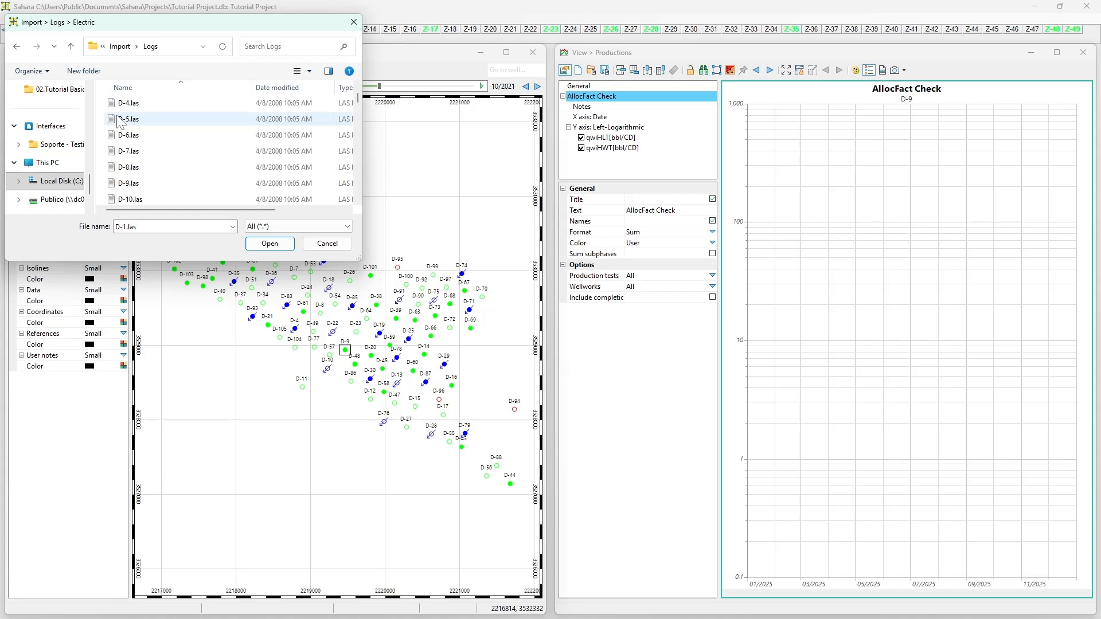
Step: Select all the LAS log files in the Logs folder and load them into the electric logs import
{"action": "left_click_drag", "start_coordinate": [112, 117], "coordinate": [151, 252]}
{"action": "scroll", "coordinate": [152, 202], "scroll_direction": "up", "scroll_amount": 5}
{"action": "scroll", "coordinate": [148, 197], "scroll_direction": "down", "scroll_amount": 5}
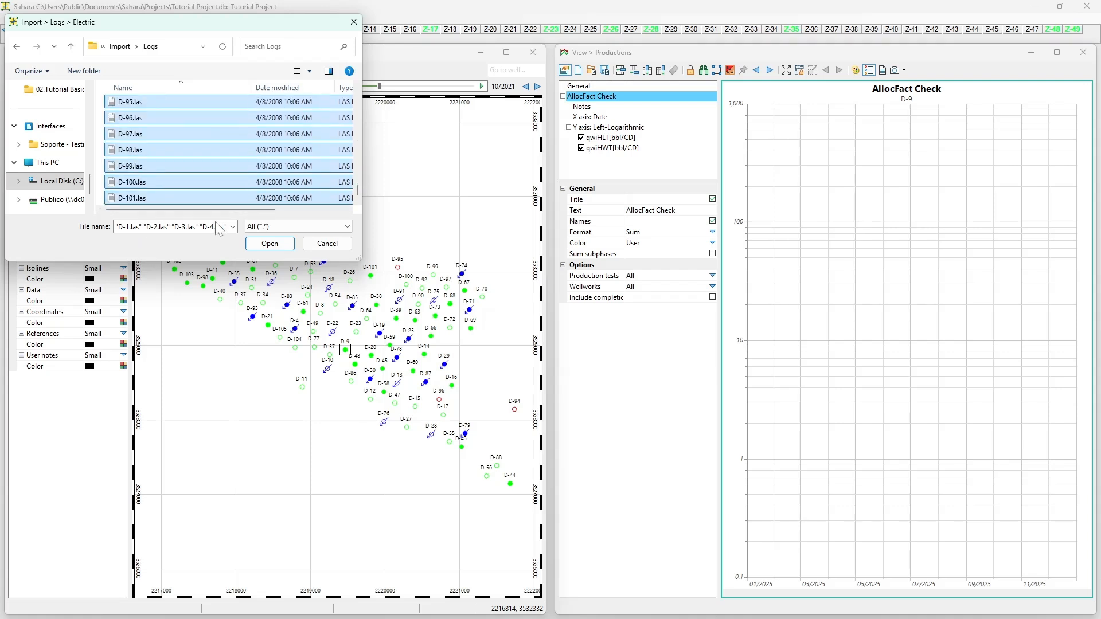
{"action": "scroll", "coordinate": [184, 183], "scroll_direction": "up", "scroll_amount": 2}
{"action": "scroll", "coordinate": [180, 179], "scroll_direction": "down", "scroll_amount": 2}
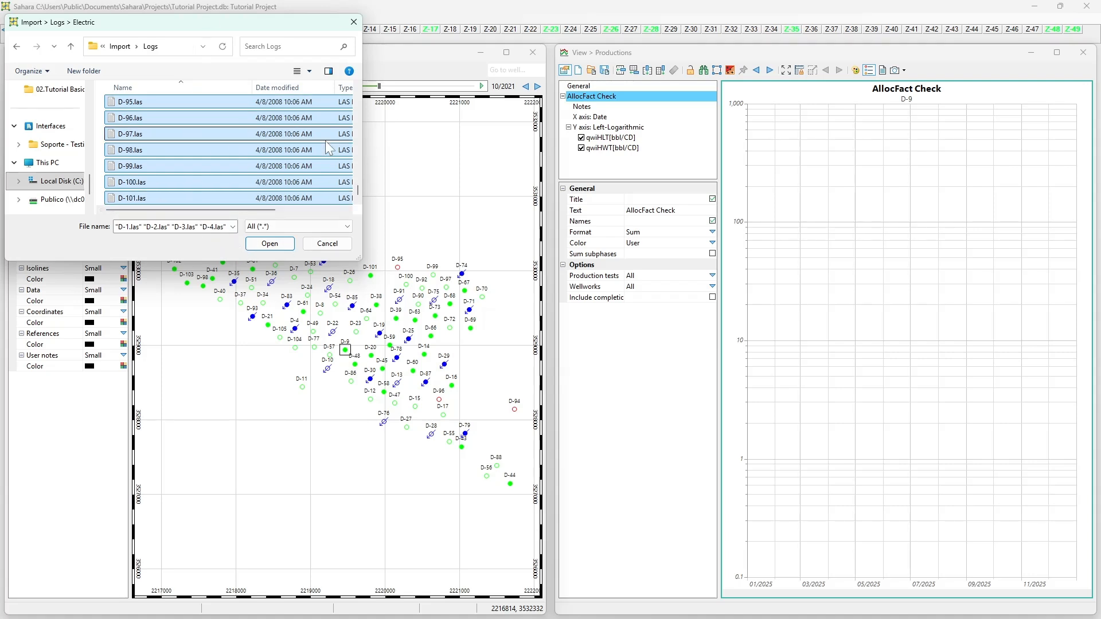
{"action": "scroll", "coordinate": [152, 116], "scroll_direction": "up", "scroll_amount": 7}
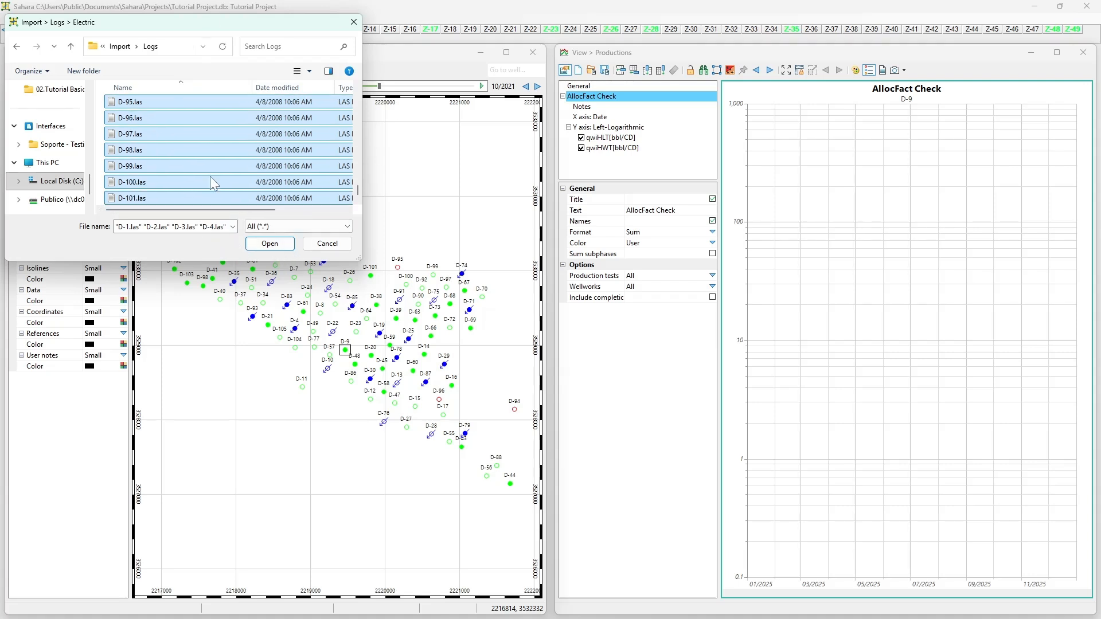
{"action": "scroll", "coordinate": [106, 126], "scroll_direction": "up", "scroll_amount": 20}
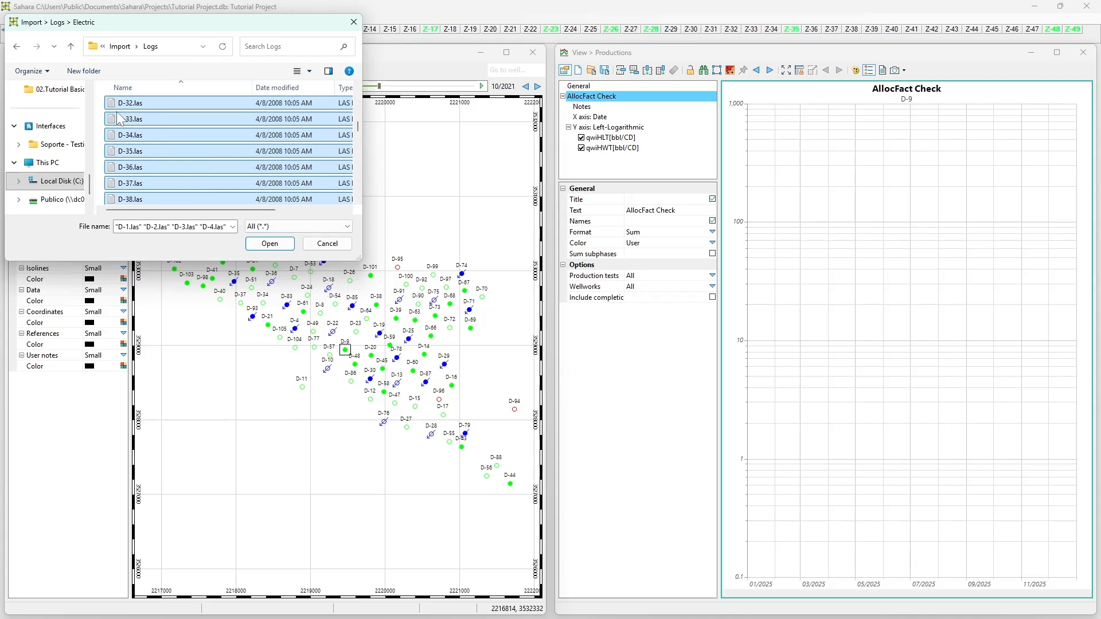
{"action": "left_click_drag", "start_coordinate": [100, 104], "coordinate": [155, 393]}
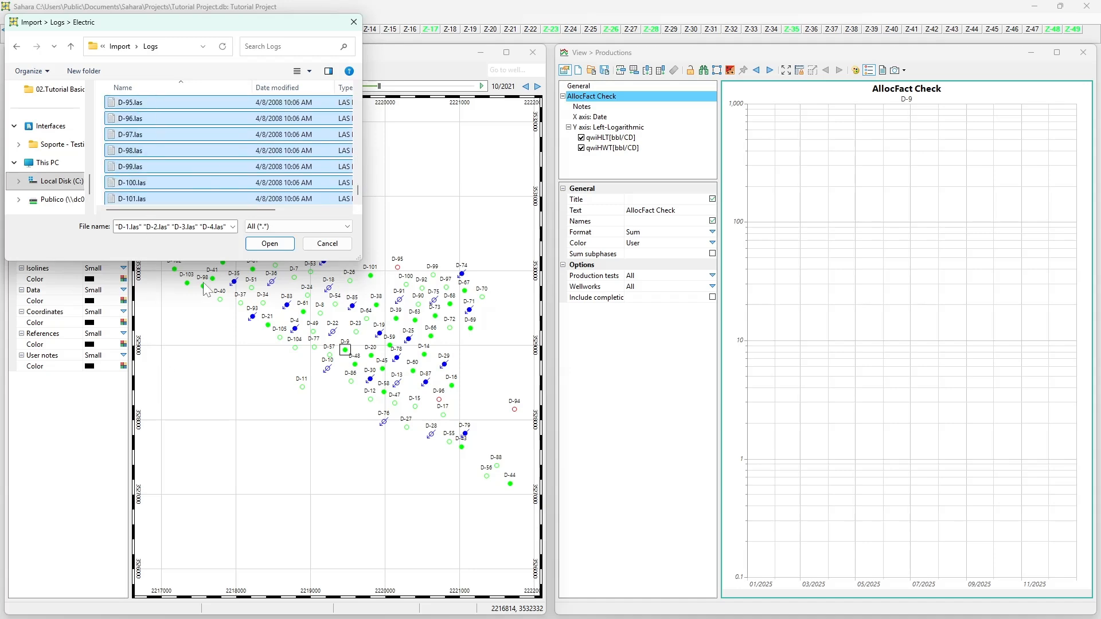
{"action": "left_click", "coordinate": [261, 248]}
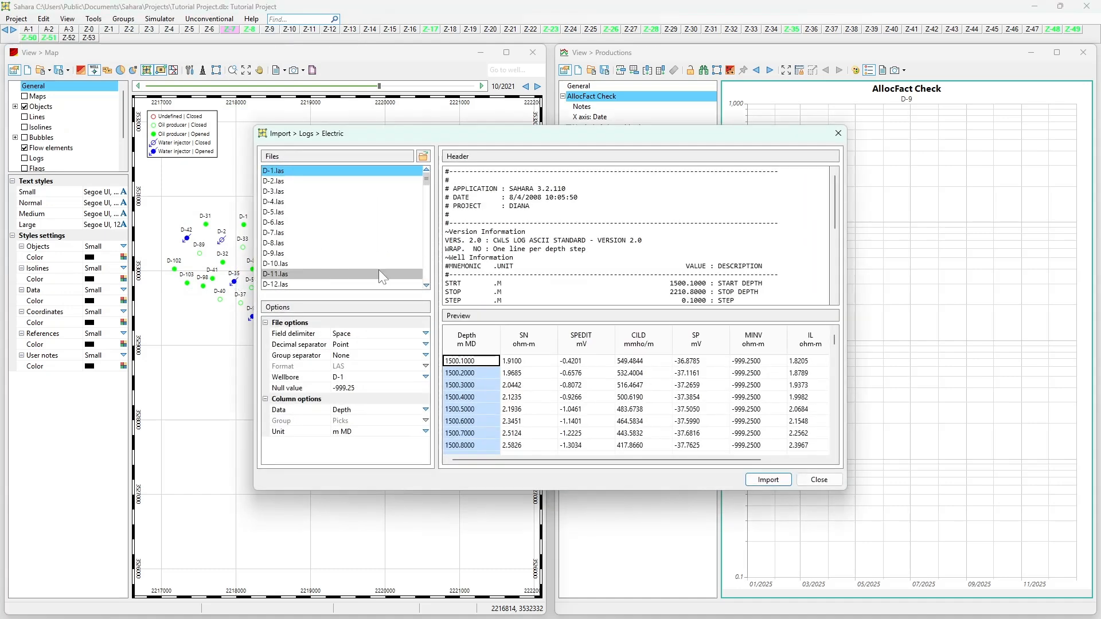
Step: Browse the first loaded LAS files to examine each one's header and curve preview
{"action": "left_click", "coordinate": [396, 182]}
{"action": "key", "text": "Down"}
{"action": "key", "text": "Down"}
{"action": "key", "text": "Down"}
{"action": "key", "text": "Down"}
{"action": "key", "text": "Down"}
{"action": "key", "text": "Down"}
{"action": "key", "text": "Down"}
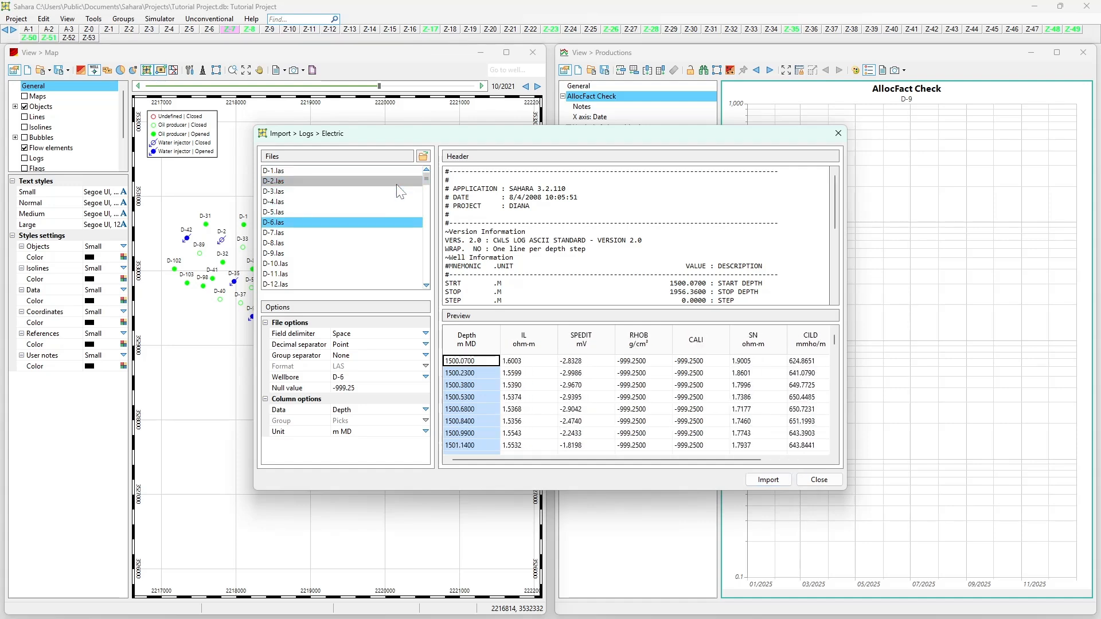
{"action": "key", "text": "Up"}
{"action": "key", "text": "Down"}
{"action": "key", "text": "Down"}
{"action": "key", "text": "Down"}
{"action": "key", "text": "Down"}
{"action": "key", "text": "Down"}
{"action": "key", "text": "Down"}
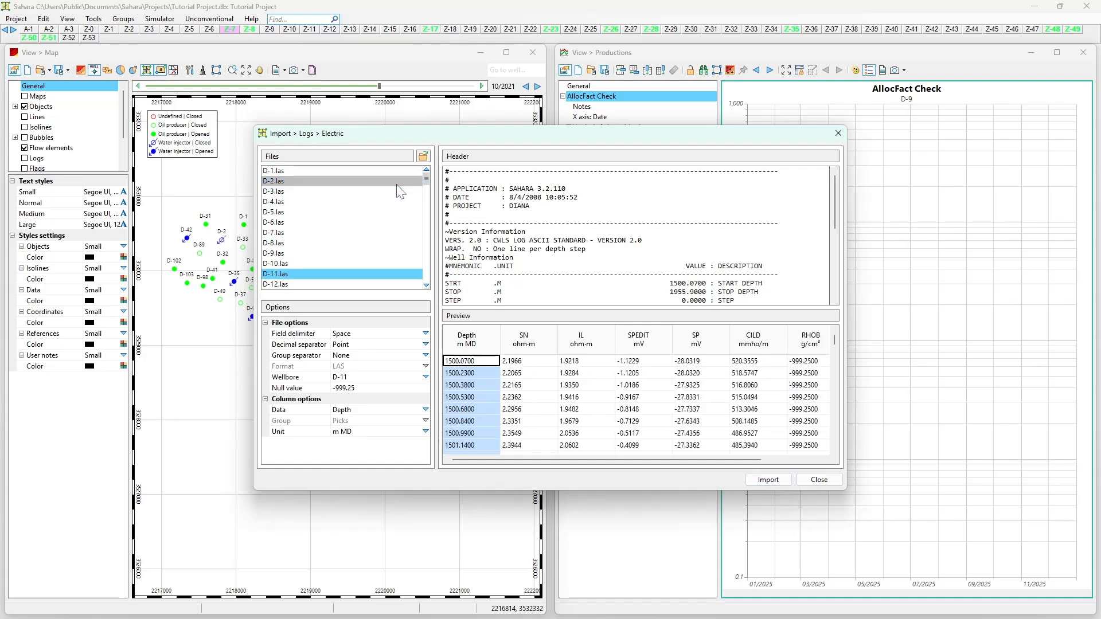
{"action": "key", "text": "Up"}
{"action": "key", "text": "Up"}
{"action": "key", "text": "Up"}
{"action": "key", "text": "Up"}
{"action": "key", "text": "Up"}
{"action": "key", "text": "Up"}
{"action": "key", "text": "Up"}
{"action": "key", "text": "Up"}
{"action": "key", "text": "Up"}
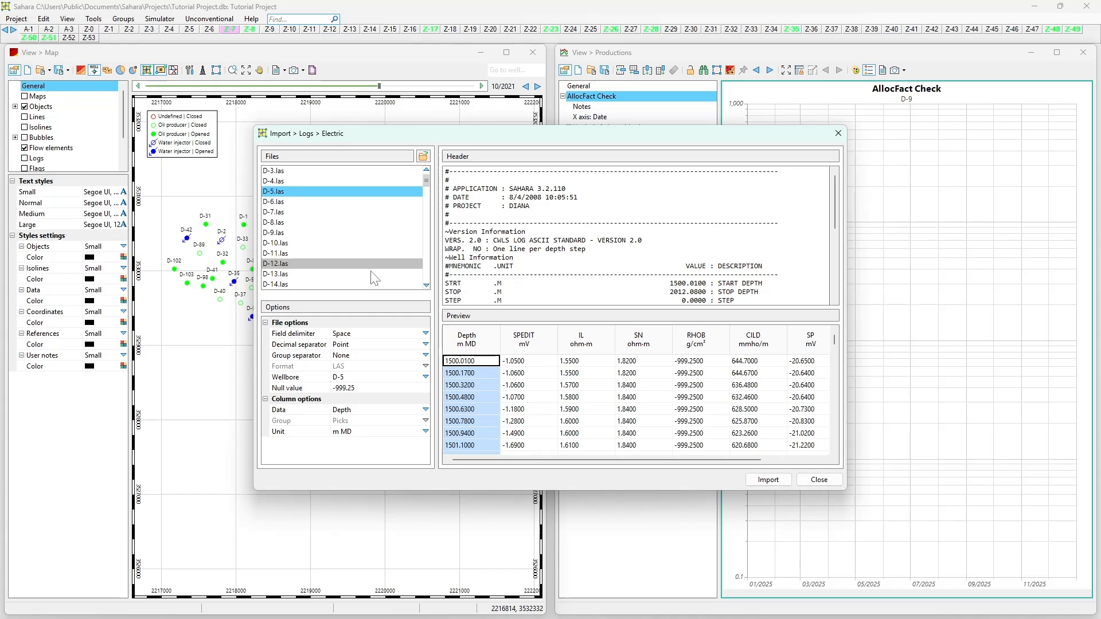
Step: Review the field delimiter, decimal separator, group separator and wellbore options for D-5.las
{"action": "left_click", "coordinate": [319, 335]}
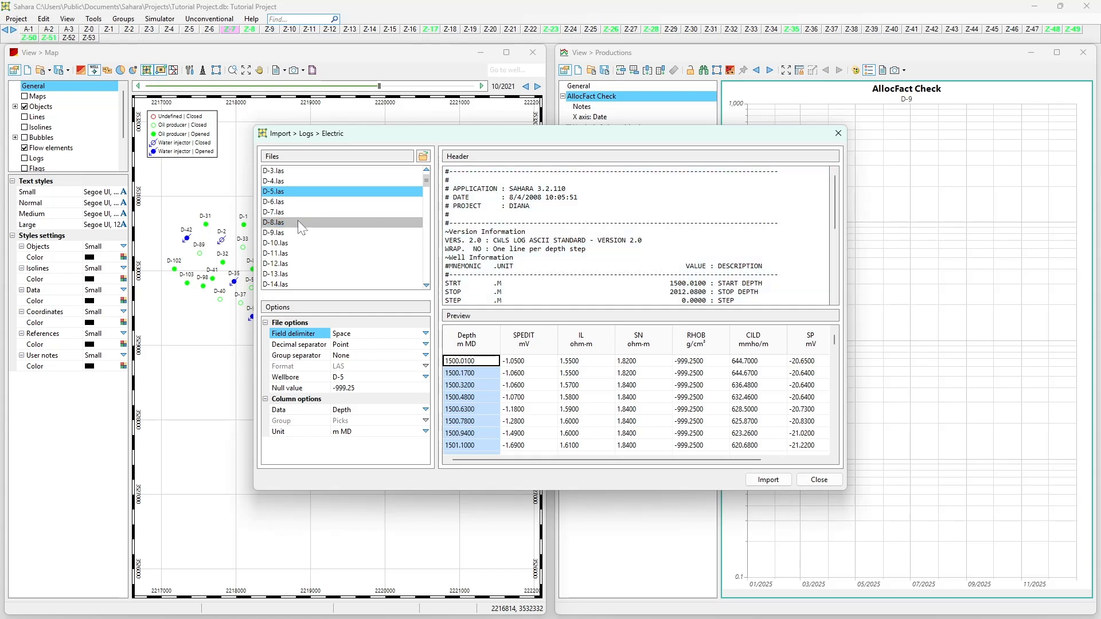
{"action": "left_click", "coordinate": [299, 346]}
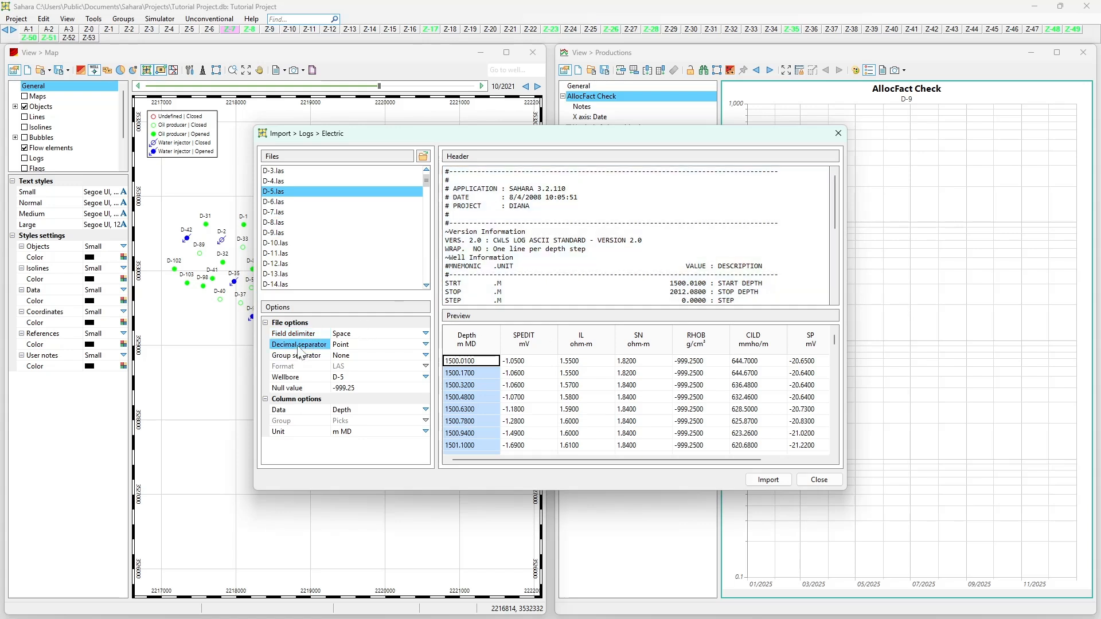
{"action": "left_click", "coordinate": [304, 358]}
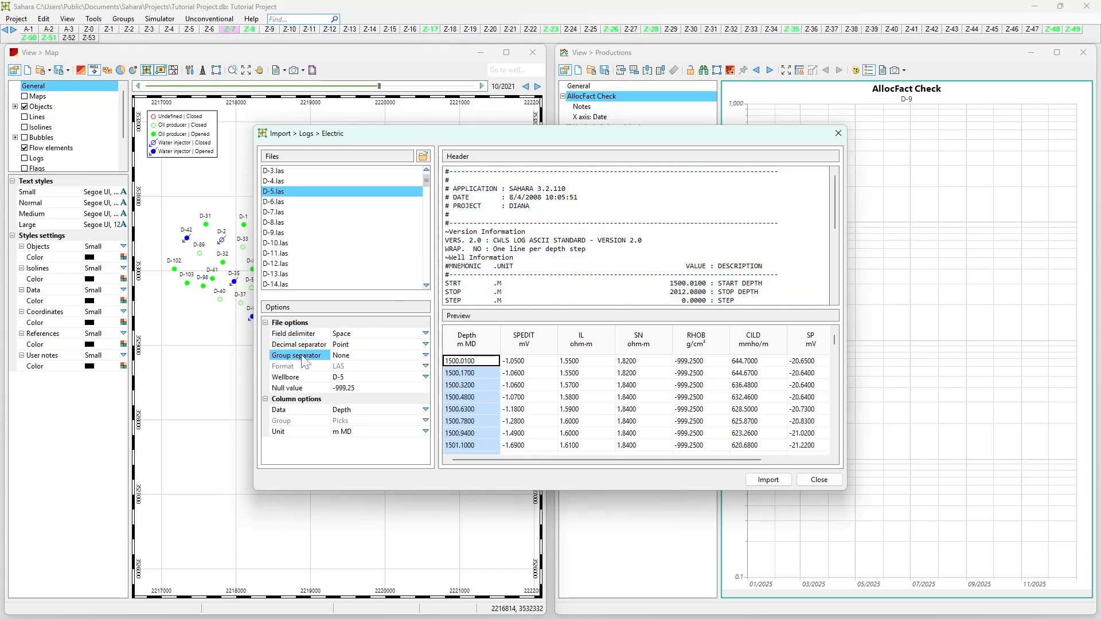
{"action": "left_click", "coordinate": [302, 380]}
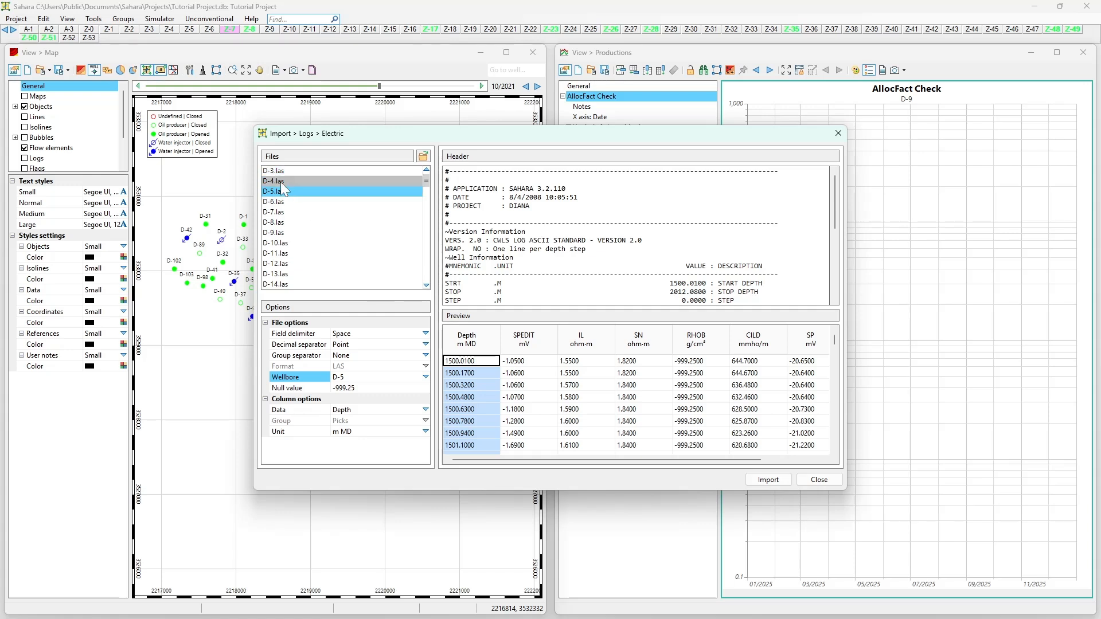
{"action": "scroll", "coordinate": [283, 184], "scroll_direction": "up", "scroll_amount": 2}
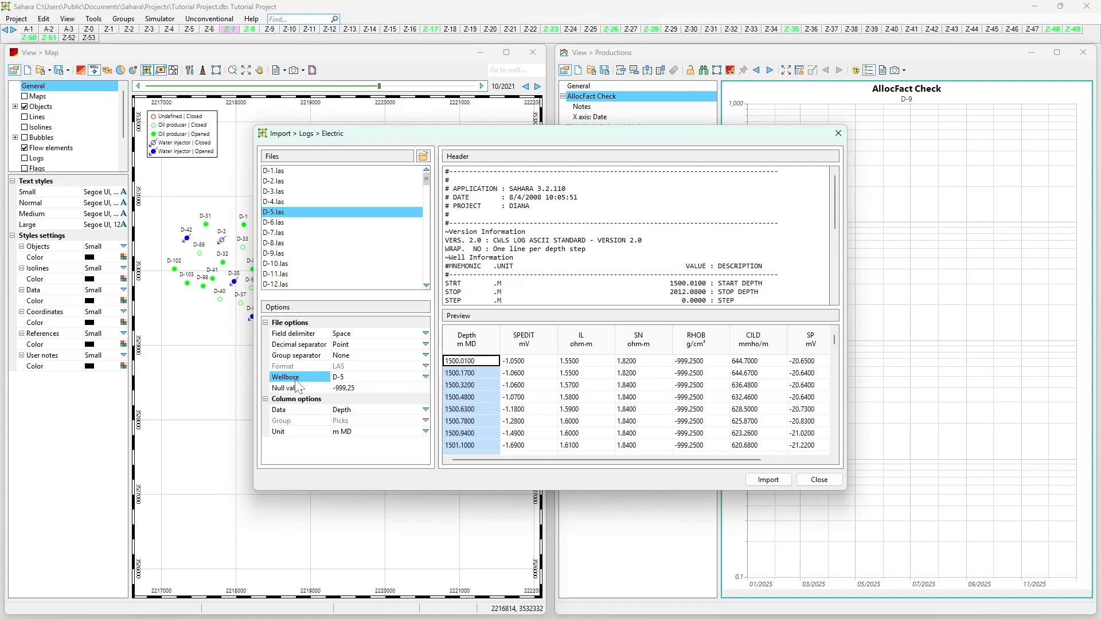
Step: Go through the loaded files up to D-101.las, checking that each is matched to its own wellbore
{"action": "left_click", "coordinate": [311, 242]}
{"action": "key", "text": "Down"}
{"action": "key", "text": "Down"}
{"action": "key", "text": "Down"}
{"action": "key", "text": "Down"}
{"action": "key", "text": "Down"}
{"action": "key", "text": "Down"}
{"action": "key", "text": "Down"}
{"action": "key", "text": "Down"}
{"action": "key", "text": "Down"}
{"action": "key", "text": "Down"}
{"action": "key", "text": "Down"}
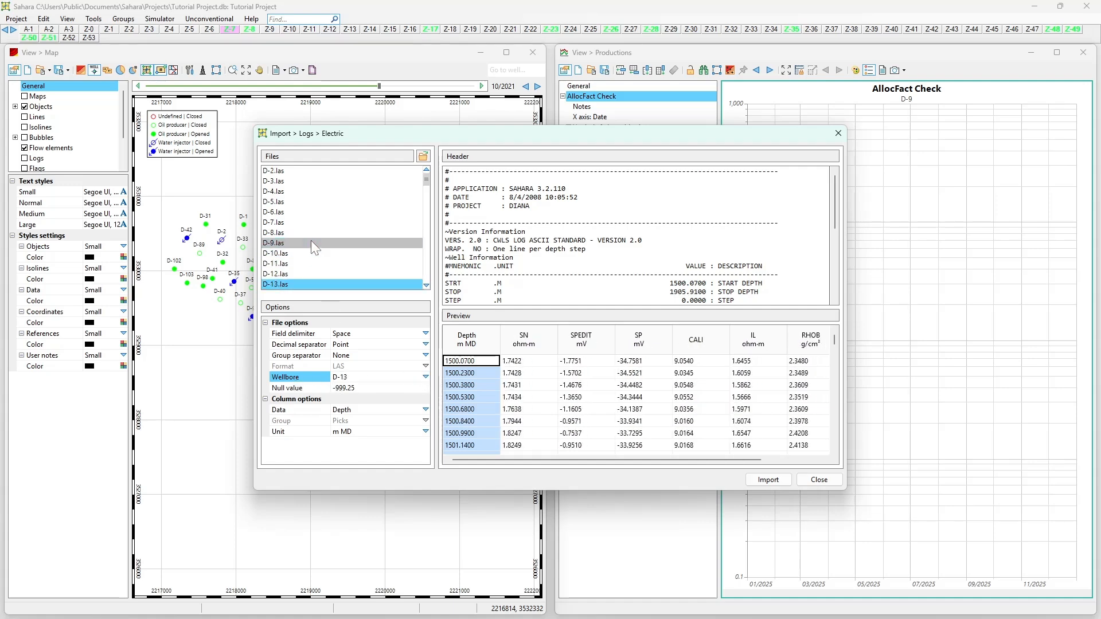
{"action": "key", "text": "Down"}
{"action": "key", "text": "Down"}
{"action": "key", "text": "Down"}
{"action": "key", "text": "Down"}
{"action": "key", "text": "Down"}
{"action": "key", "text": "Down"}
{"action": "key", "text": "Down"}
{"action": "key", "text": "Down"}
{"action": "key", "text": "Down"}
{"action": "key", "text": "Down"}
{"action": "key", "text": "Down"}
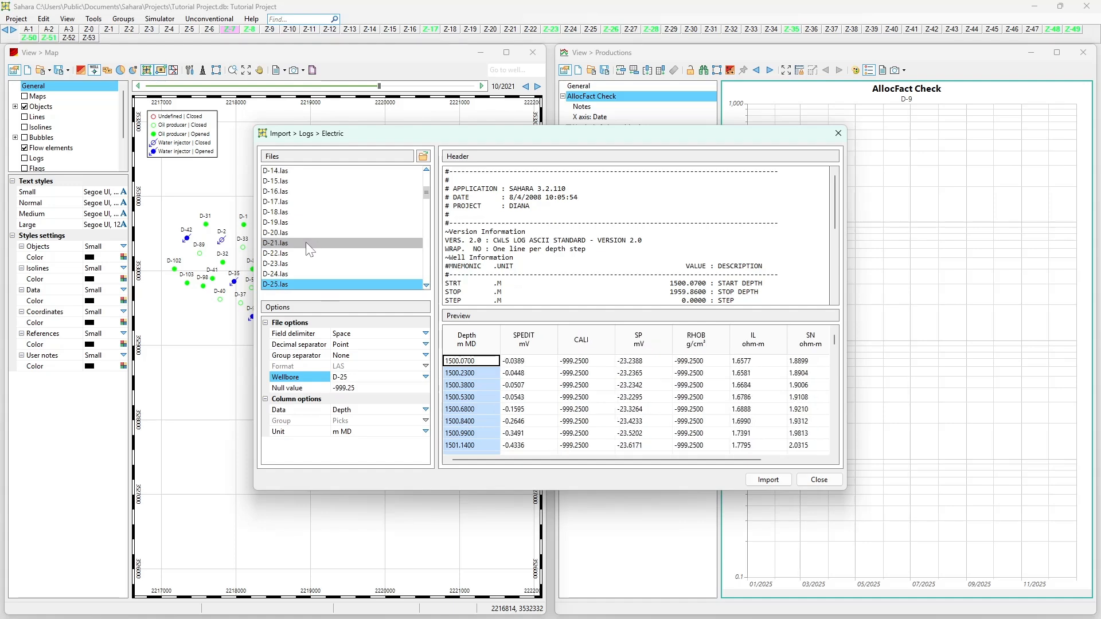
{"action": "key", "text": "Down"}
{"action": "key", "text": "Down"}
{"action": "key", "text": "Down"}
{"action": "key", "text": "Down"}
{"action": "key", "text": "Down"}
{"action": "key", "text": "Down"}
{"action": "key", "text": "Down"}
{"action": "key", "text": "Down"}
{"action": "key", "text": "Down"}
{"action": "key", "text": "Down"}
{"action": "key", "text": "Down"}
{"action": "key", "text": "Down"}
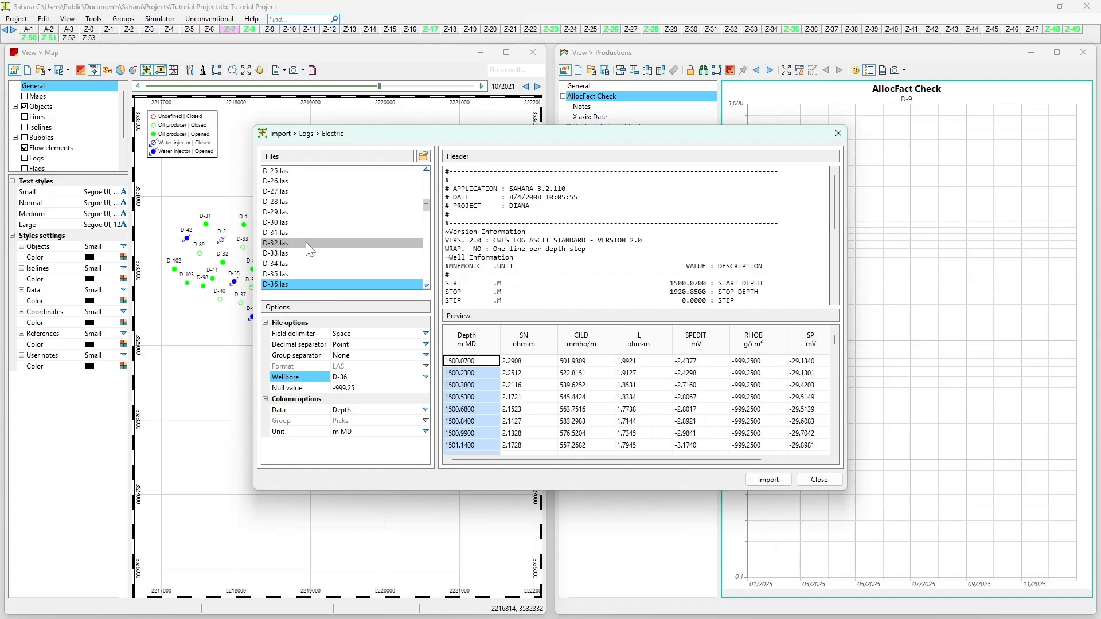
{"action": "key", "text": "Down"}
{"action": "key", "text": "Down"}
{"action": "key", "text": "Down"}
{"action": "key", "text": "Down"}
{"action": "key", "text": "Down"}
{"action": "key", "text": "Down"}
{"action": "key", "text": "Down"}
{"action": "key", "text": "Down"}
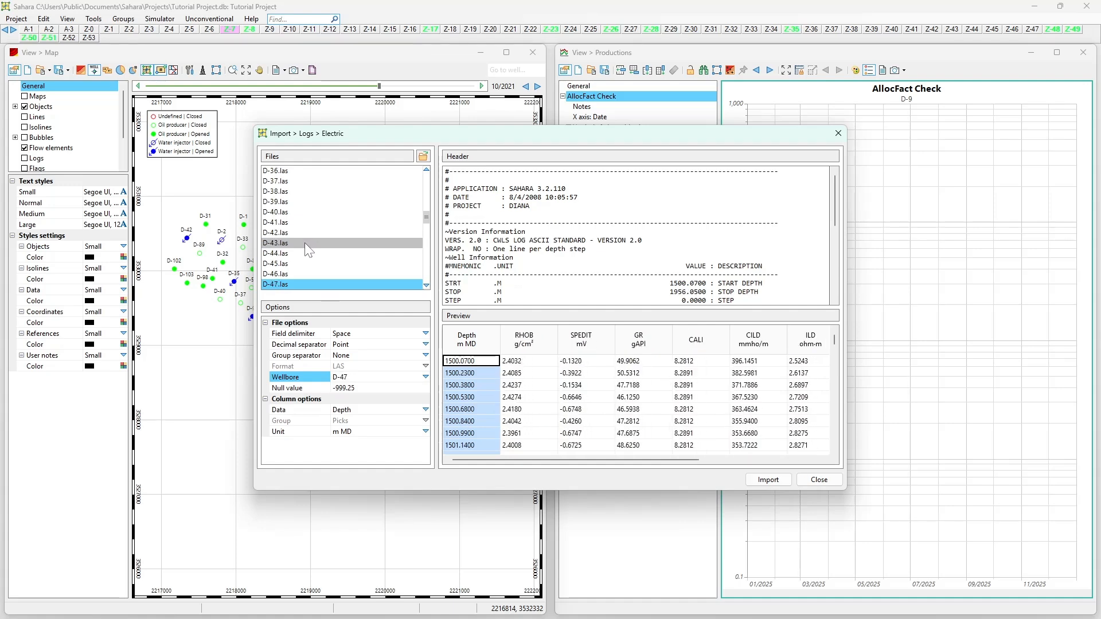
{"action": "key", "text": "Down"}
{"action": "key", "text": "Down"}
{"action": "key", "text": "Down"}
{"action": "key", "text": "Down"}
{"action": "key", "text": "Down"}
{"action": "key", "text": "Down"}
{"action": "key", "text": "Down"}
{"action": "key", "text": "Down"}
{"action": "key", "text": "Down"}
{"action": "key", "text": "Down"}
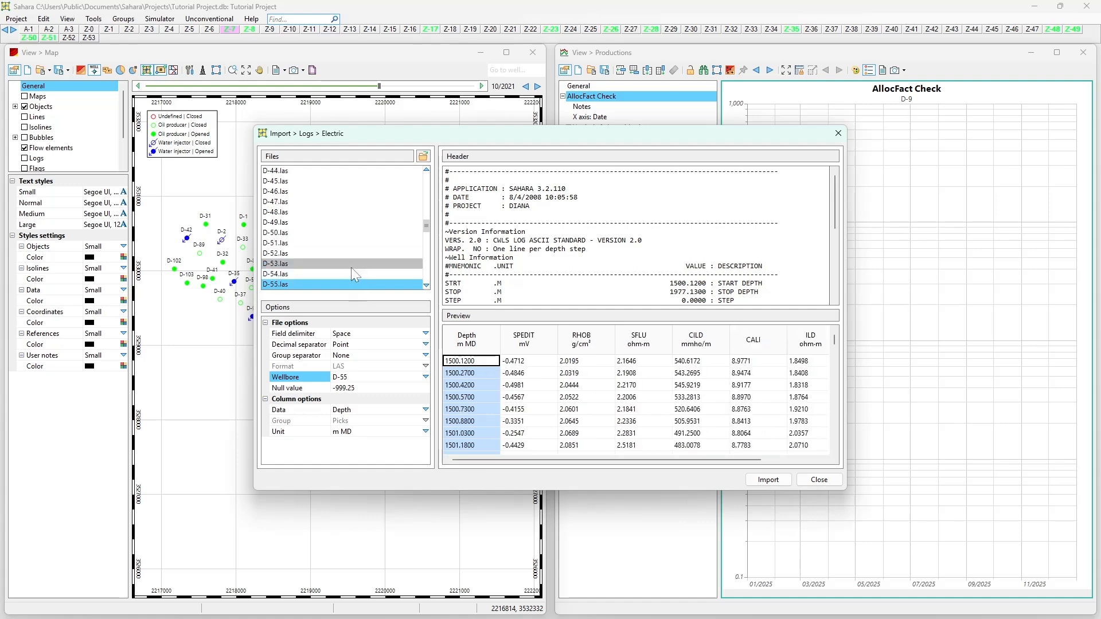
{"action": "key", "text": "Down"}
{"action": "key", "text": "Down"}
{"action": "key", "text": "Down"}
{"action": "key", "text": "Down"}
{"action": "key", "text": "Down"}
{"action": "key", "text": "Down"}
{"action": "key", "text": "Down"}
{"action": "key", "text": "Down"}
{"action": "key", "text": "Down"}
{"action": "key", "text": "Down"}
{"action": "key", "text": "Down"}
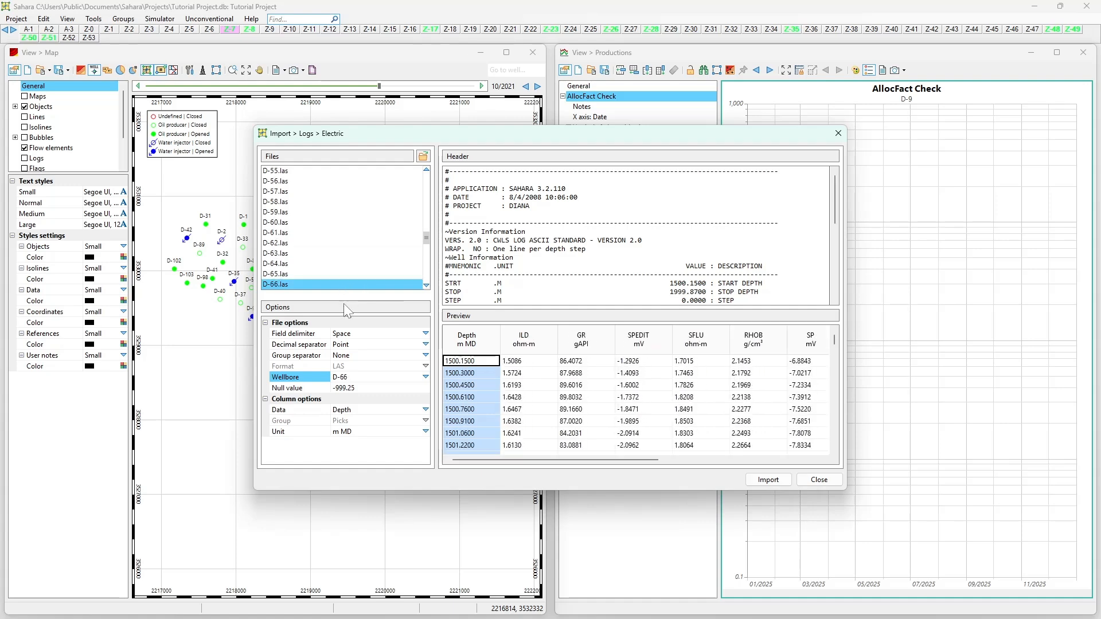
{"action": "key", "text": "Down"}
{"action": "key", "text": "Down"}
{"action": "key", "text": "Down"}
{"action": "key", "text": "Down"}
{"action": "key", "text": "Down"}
{"action": "key", "text": "Down"}
{"action": "key", "text": "Down"}
{"action": "key", "text": "Down"}
{"action": "key", "text": "Down"}
{"action": "key", "text": "Down"}
{"action": "key", "text": "Down"}
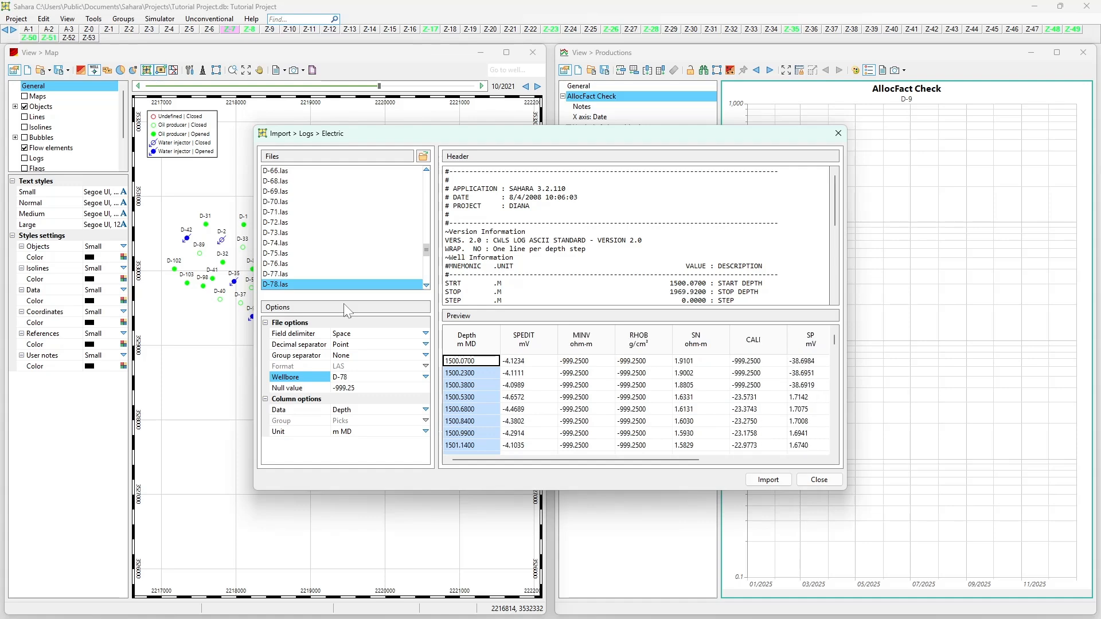
{"action": "key", "text": "Down"}
{"action": "key", "text": "Down"}
{"action": "key", "text": "Down"}
{"action": "key", "text": "Down"}
{"action": "key", "text": "Down"}
{"action": "key", "text": "Down"}
{"action": "key", "text": "Down"}
{"action": "key", "text": "Down"}
{"action": "key", "text": "Down"}
{"action": "key", "text": "Down"}
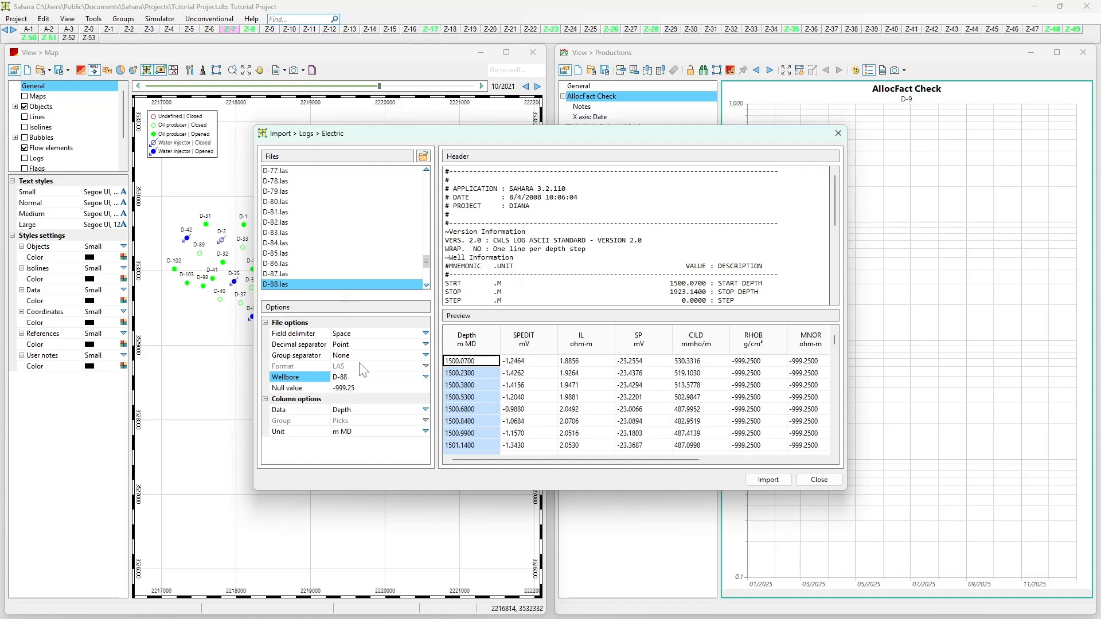
{"action": "key", "text": "Down"}
{"action": "key", "text": "Down"}
{"action": "key", "text": "Down"}
{"action": "key", "text": "Down"}
{"action": "key", "text": "Down"}
{"action": "key", "text": "Down"}
{"action": "key", "text": "Down"}
{"action": "key", "text": "Down"}
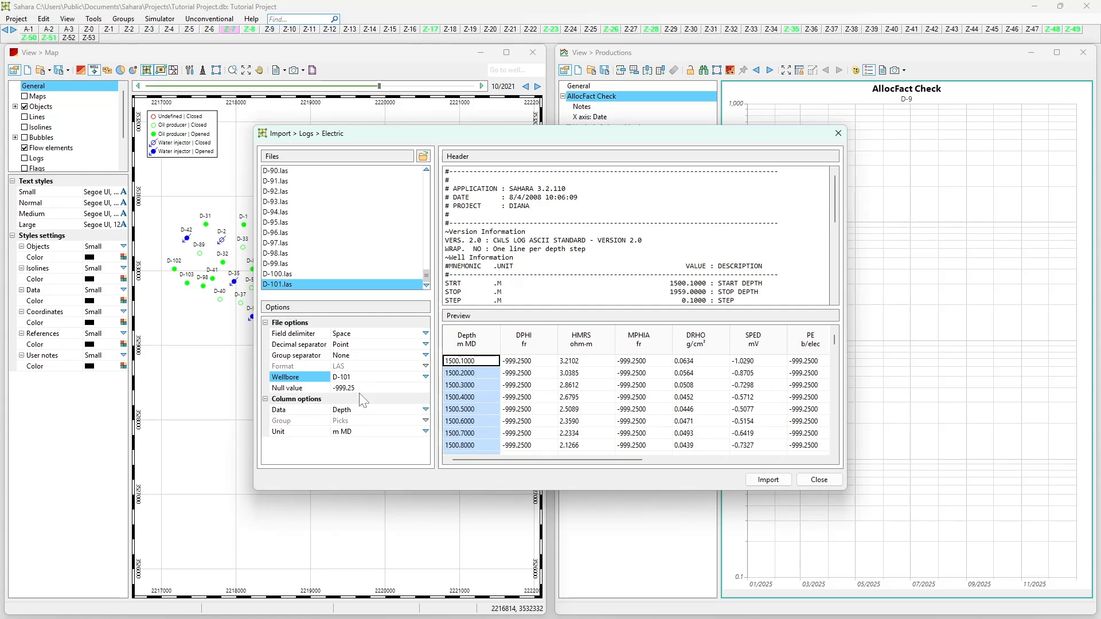
Step: Review the null value, delimiter, separators, format, wellbore and column data options for D-101.las
{"action": "left_click", "coordinate": [362, 390]}
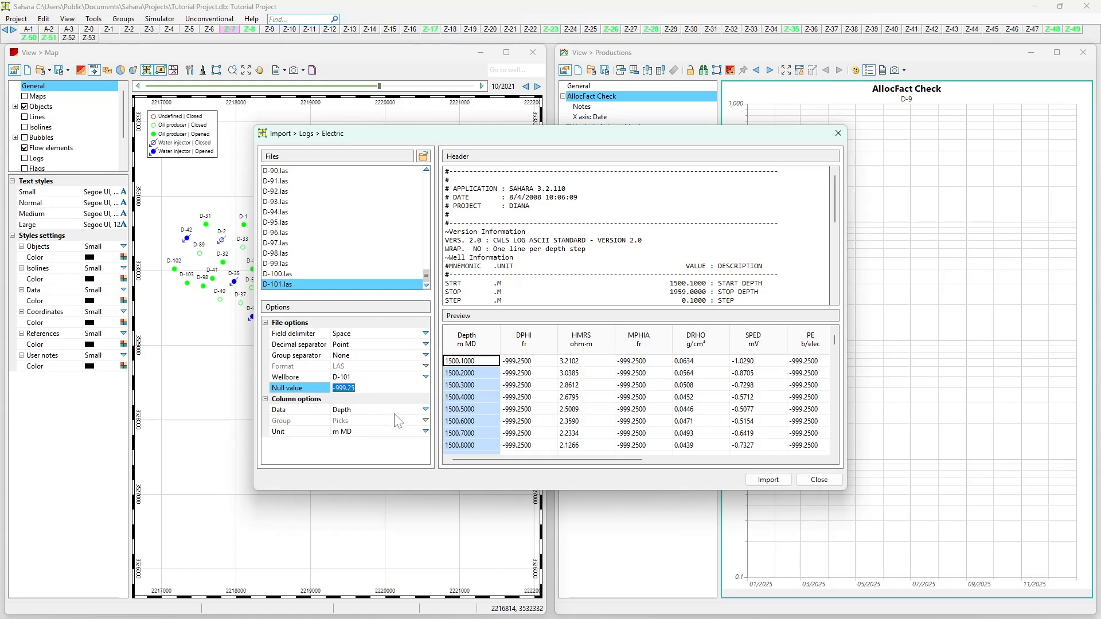
{"action": "left_click", "coordinate": [363, 389]}
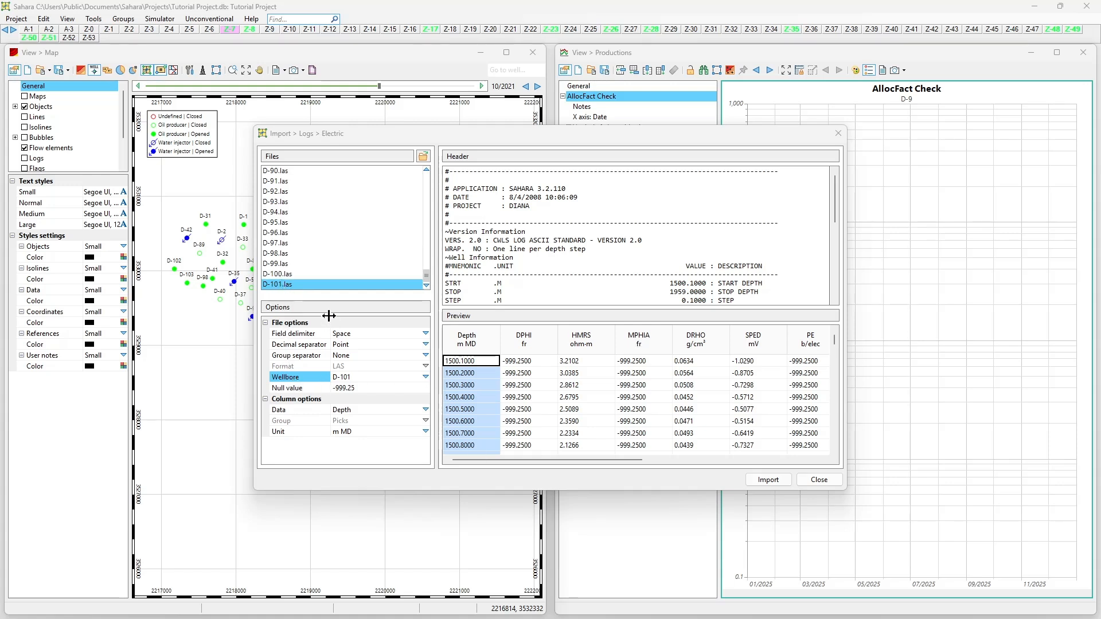
{"action": "left_click", "coordinate": [305, 336]}
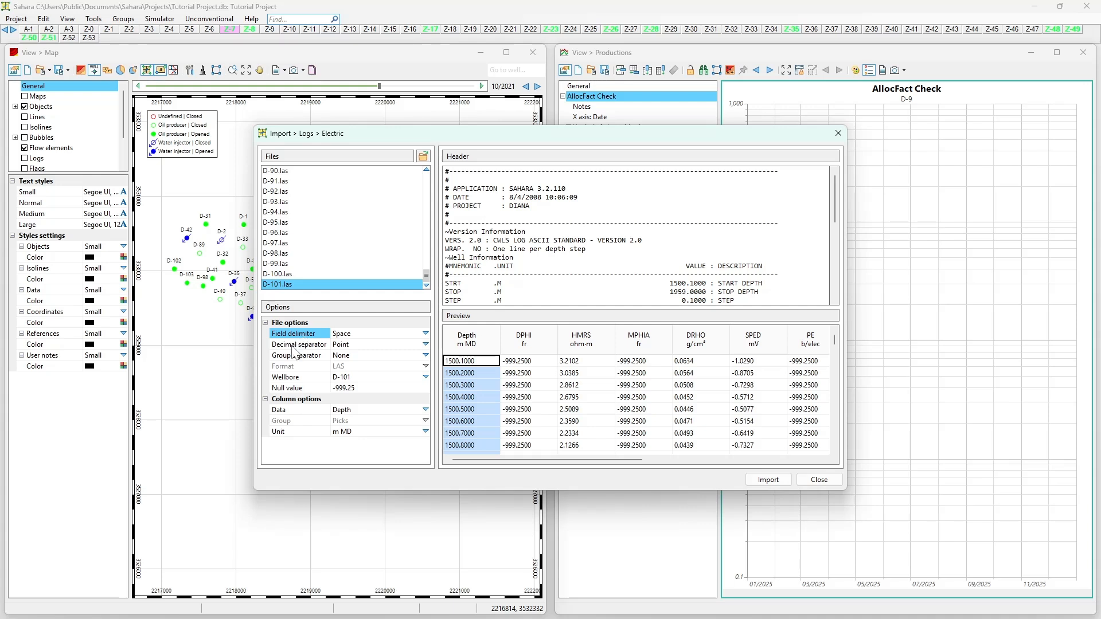
{"action": "left_click", "coordinate": [293, 346]}
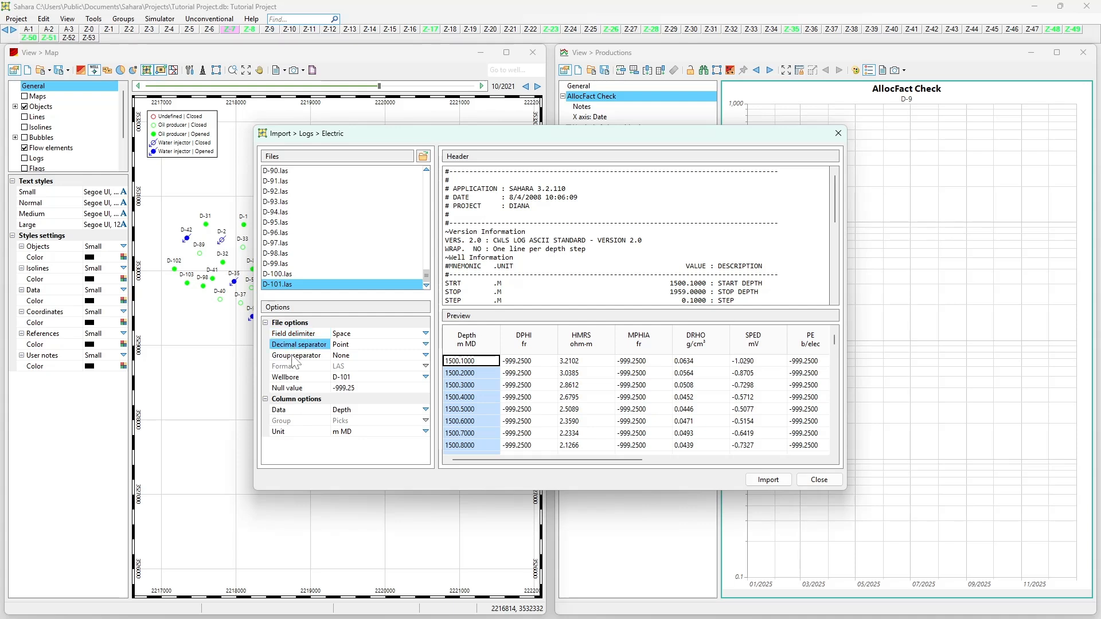
{"action": "left_click", "coordinate": [294, 358]}
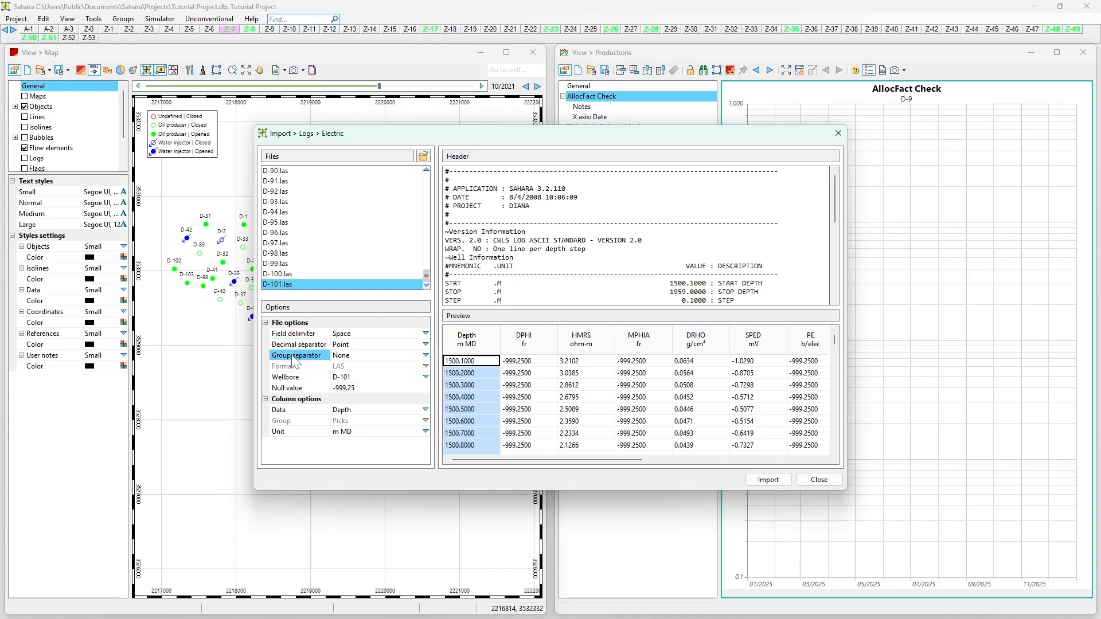
{"action": "left_click", "coordinate": [285, 368]}
{"action": "left_click", "coordinate": [289, 377]}
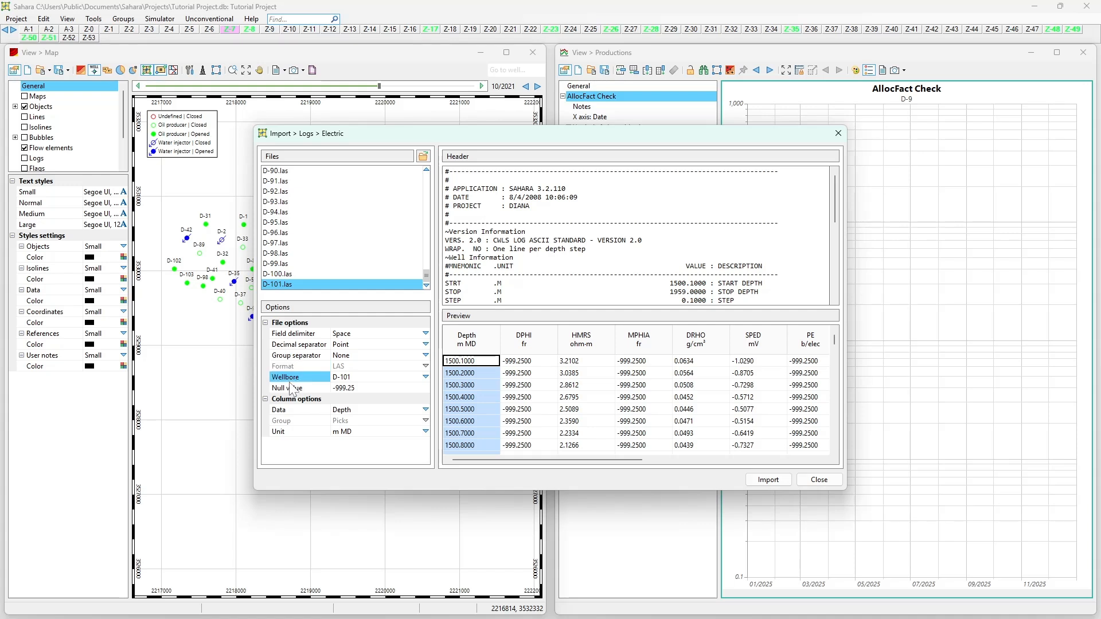
{"action": "left_click", "coordinate": [288, 389]}
{"action": "left_click", "coordinate": [291, 377]}
{"action": "left_click", "coordinate": [304, 411]}
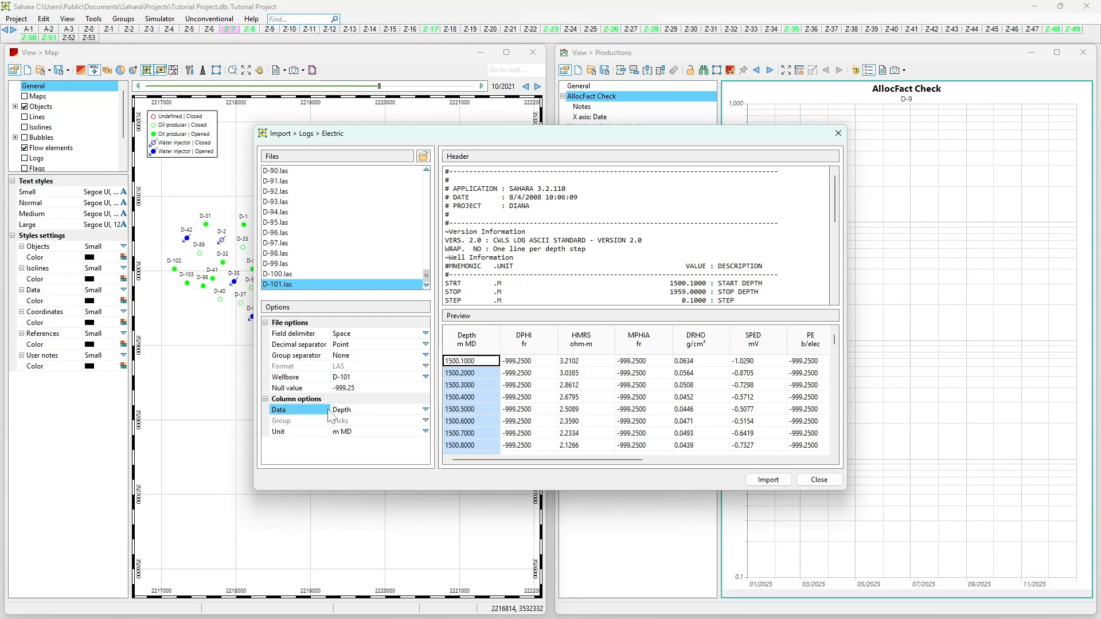
Step: Set the depth column's unit to m MD and import all the loaded LAS files
{"action": "left_click", "coordinate": [308, 430]}
{"action": "left_click", "coordinate": [341, 434]}
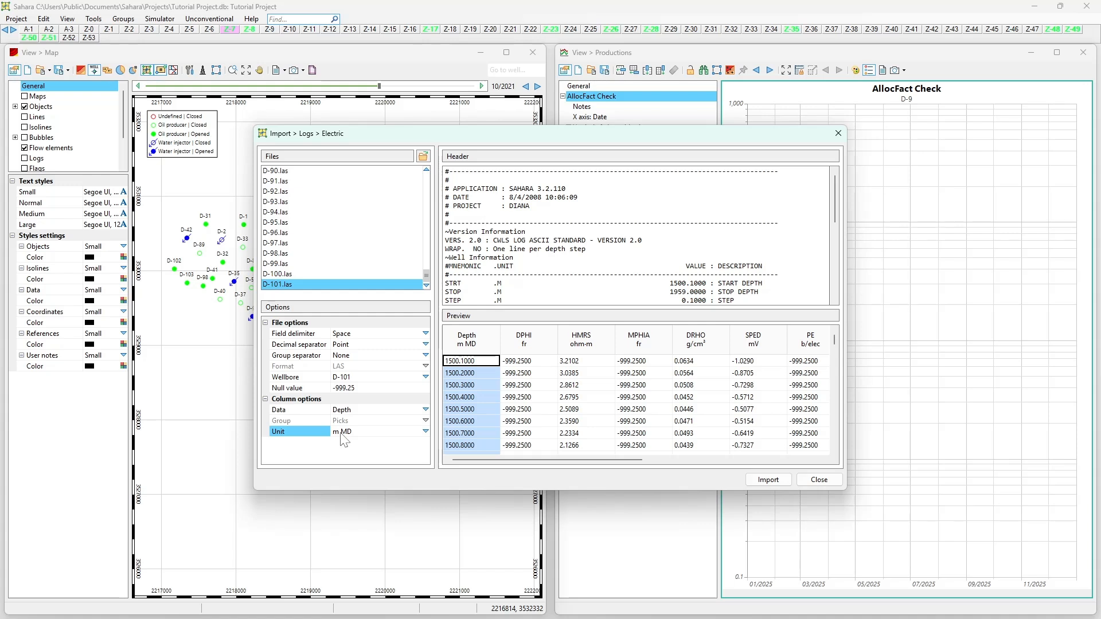
{"action": "left_click", "coordinate": [425, 432]}
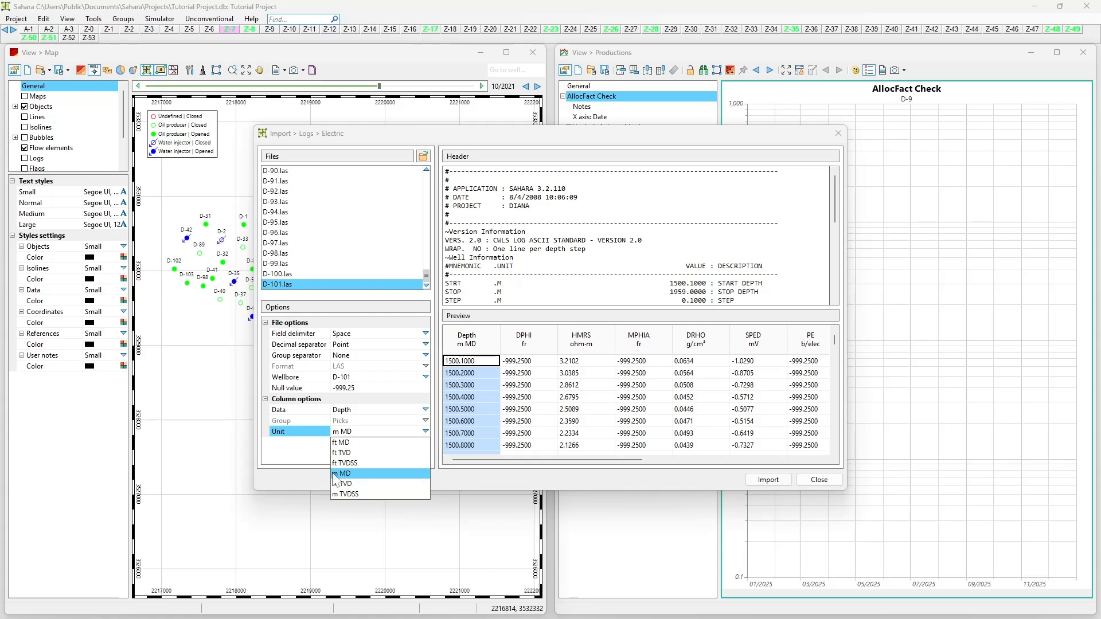
{"action": "left_click", "coordinate": [342, 474]}
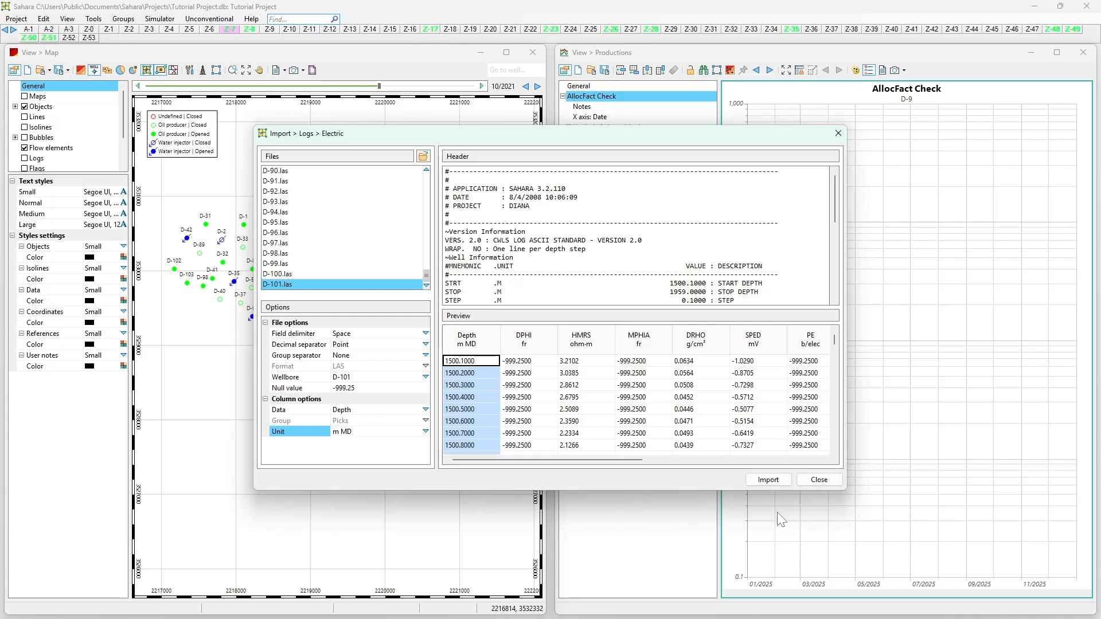
{"action": "left_click", "coordinate": [765, 480]}
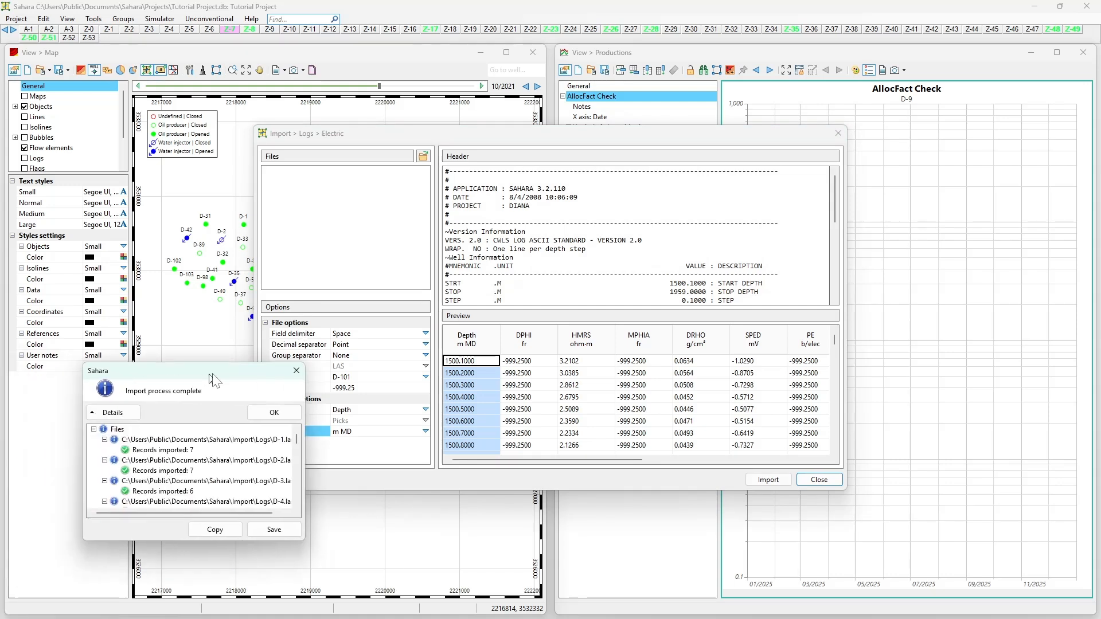
{"action": "mouse_move", "coordinate": [535, 336]}
{"action": "left_mouse_down"}
{"action": "mouse_move", "coordinate": [542, 392]}
{"action": "mouse_move", "coordinate": [534, 335]}
{"action": "left_mouse_up"}
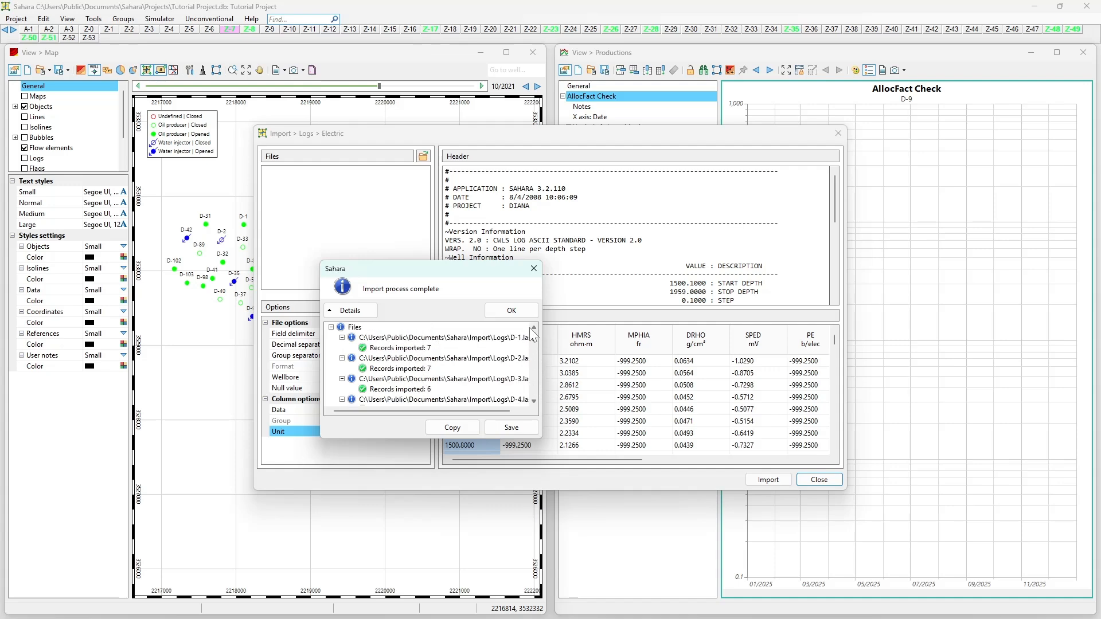
Step: Dismiss the import summary, leave the electric log import and open the logs editor
{"action": "left_click", "coordinate": [506, 312]}
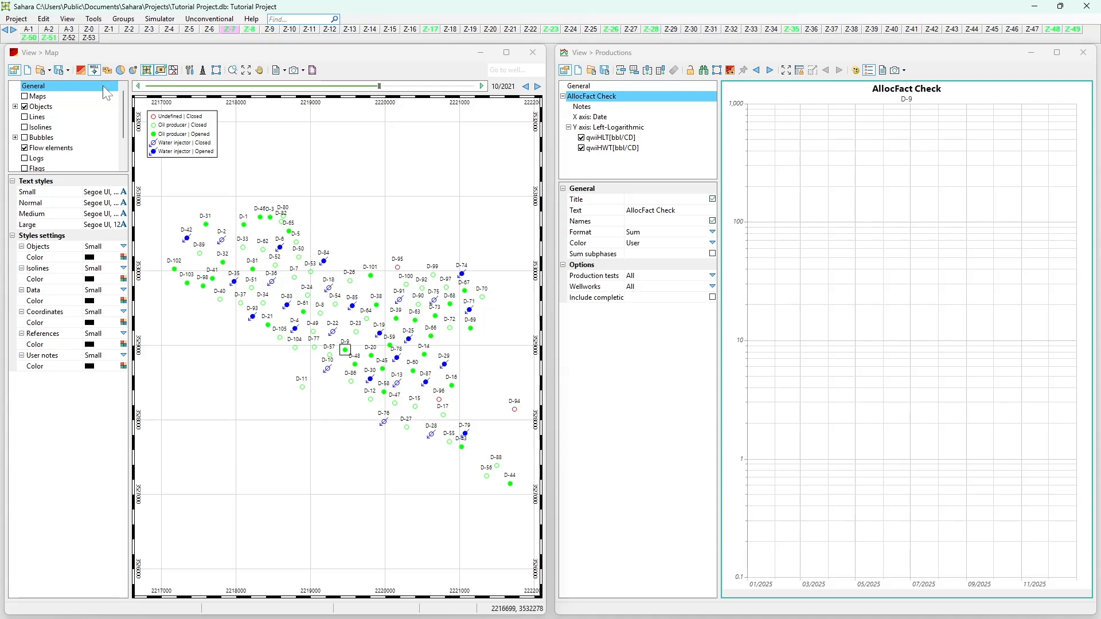
{"action": "left_click", "coordinate": [47, 21]}
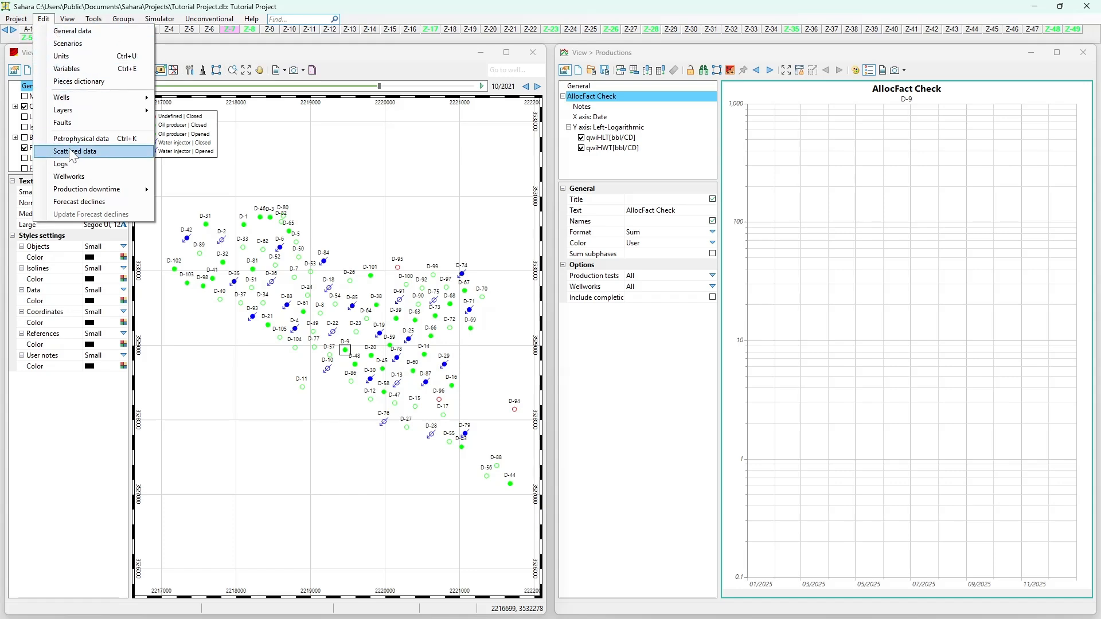
{"action": "left_click", "coordinate": [106, 165]}
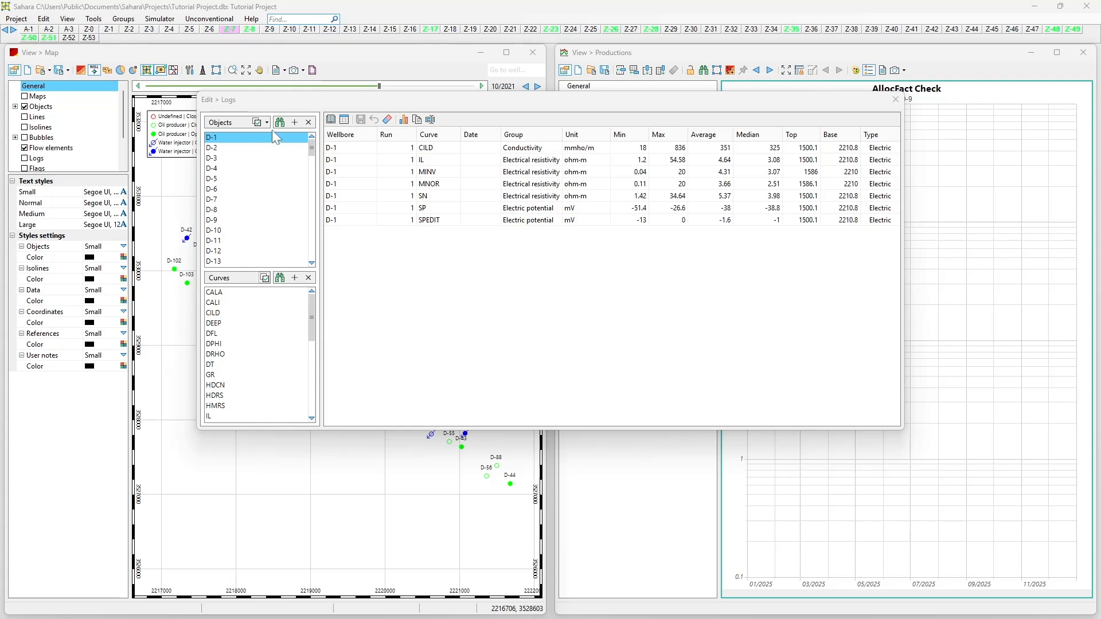
Step: Go through the wellbores from D-1 to D-12, checking the imported curves listed for each
{"action": "key", "text": "Down"}
{"action": "key", "text": "Down"}
{"action": "key", "text": "Down"}
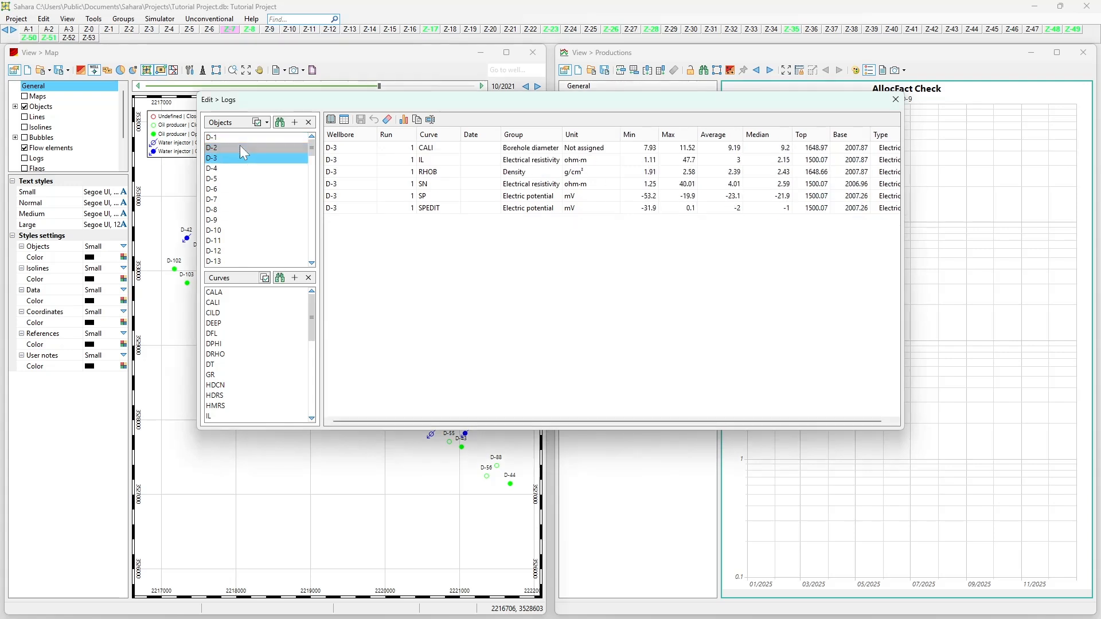
{"action": "key", "text": "Down"}
{"action": "key", "text": "Down"}
{"action": "key", "text": "Up"}
{"action": "key", "text": "Up"}
{"action": "key", "text": "Up"}
{"action": "key", "text": "Up"}
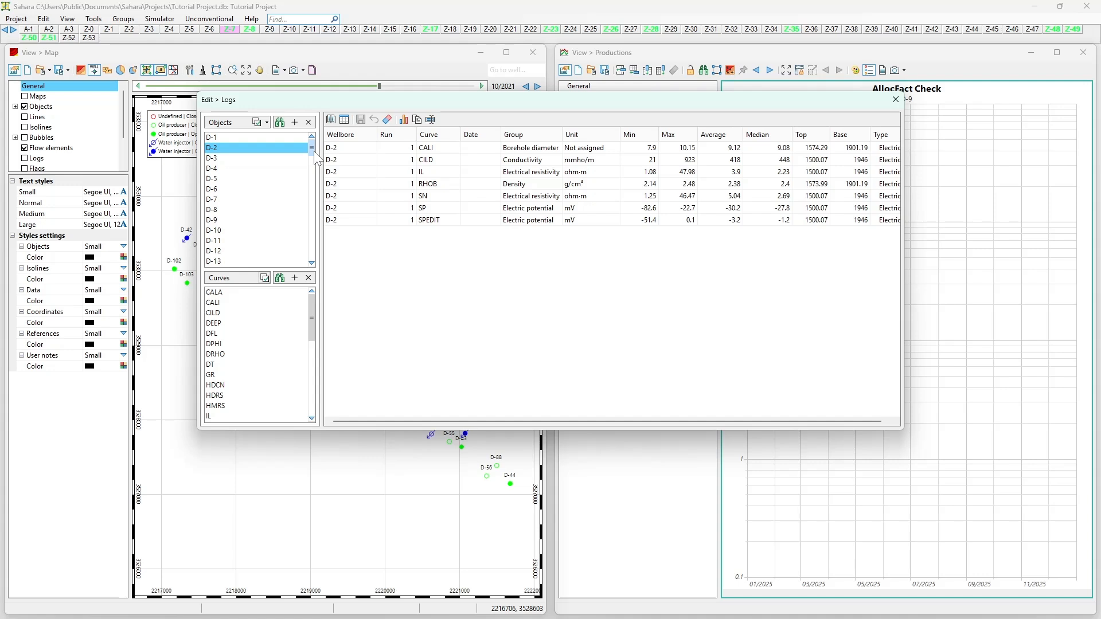
{"action": "key", "text": "Down"}
{"action": "key", "text": "Down"}
{"action": "key", "text": "Down"}
{"action": "key", "text": "Down"}
{"action": "key", "text": "Down"}
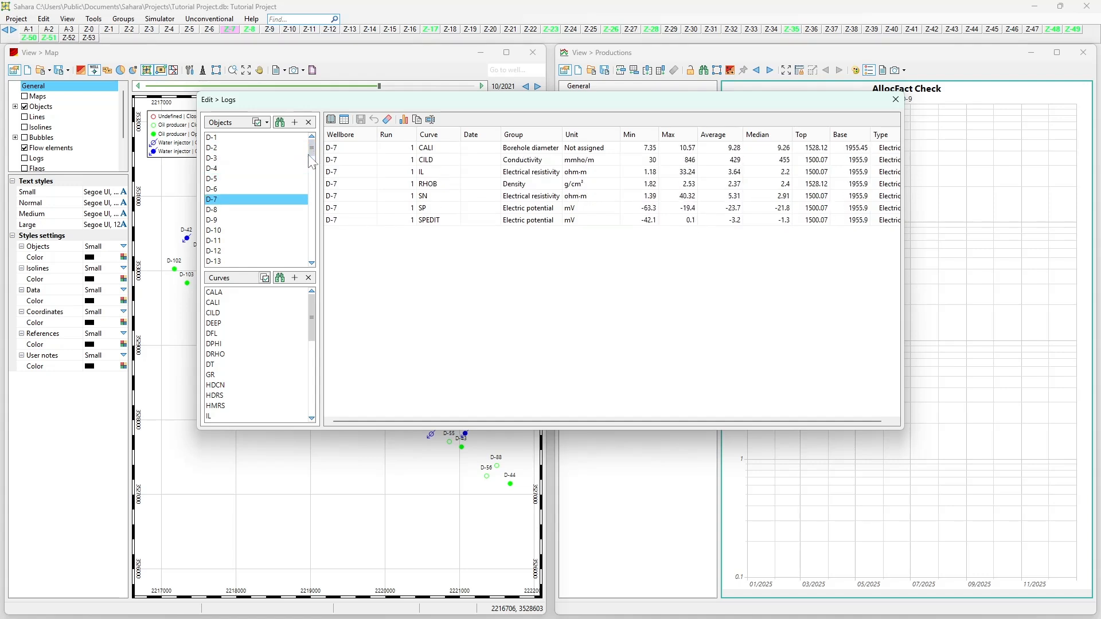
{"action": "key", "text": "Down"}
{"action": "key", "text": "Down"}
{"action": "key", "text": "Down"}
{"action": "key", "text": "Down"}
{"action": "key", "text": "Down"}
{"action": "key", "text": "Down"}
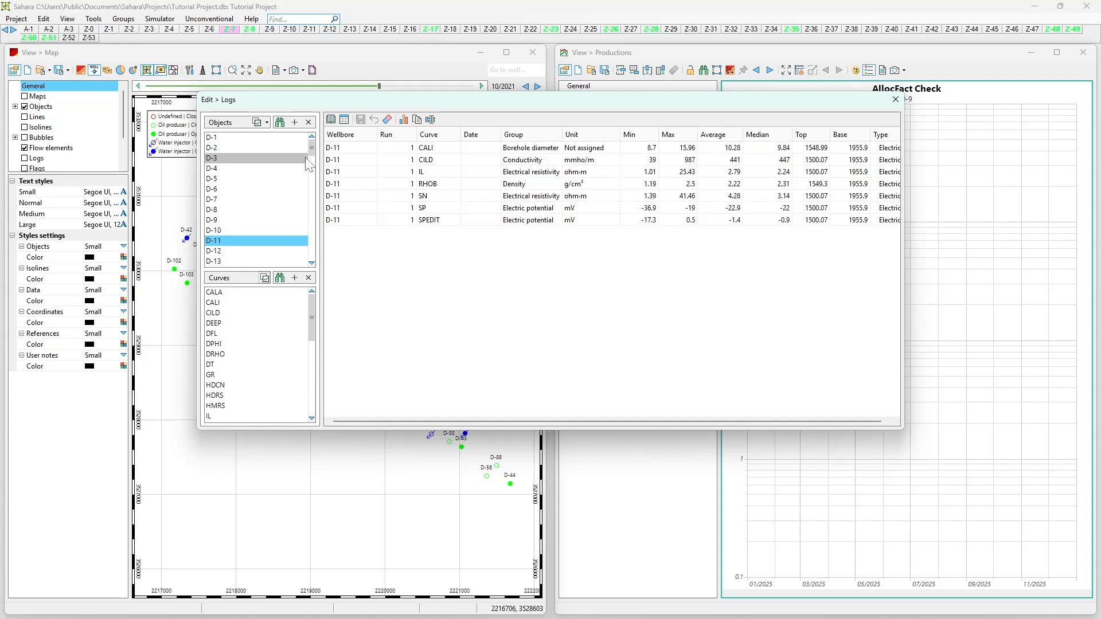
{"action": "key", "text": "Up"}
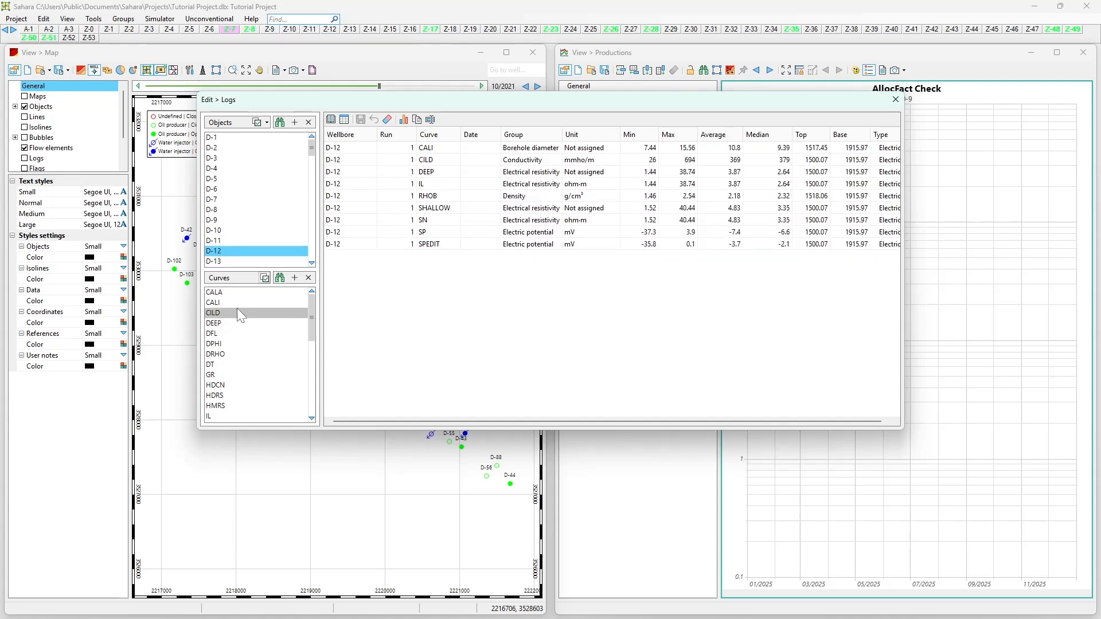
Step: Filter the D-12 logs by individual curve, going through the curve list down to RHOB
{"action": "left_click", "coordinate": [224, 353]}
{"action": "key", "text": "Down"}
{"action": "key", "text": "Down"}
{"action": "key", "text": "Down"}
{"action": "key", "text": "Down"}
{"action": "key", "text": "Down"}
{"action": "key", "text": "Down"}
{"action": "key", "text": "Down"}
{"action": "key", "text": "Down"}
{"action": "key", "text": "Down"}
{"action": "key", "text": "Down"}
{"action": "key", "text": "Down"}
{"action": "key", "text": "Down"}
{"action": "key", "text": "Down"}
{"action": "key", "text": "Down"}
{"action": "key", "text": "Down"}
{"action": "key", "text": "Down"}
{"action": "key", "text": "Down"}
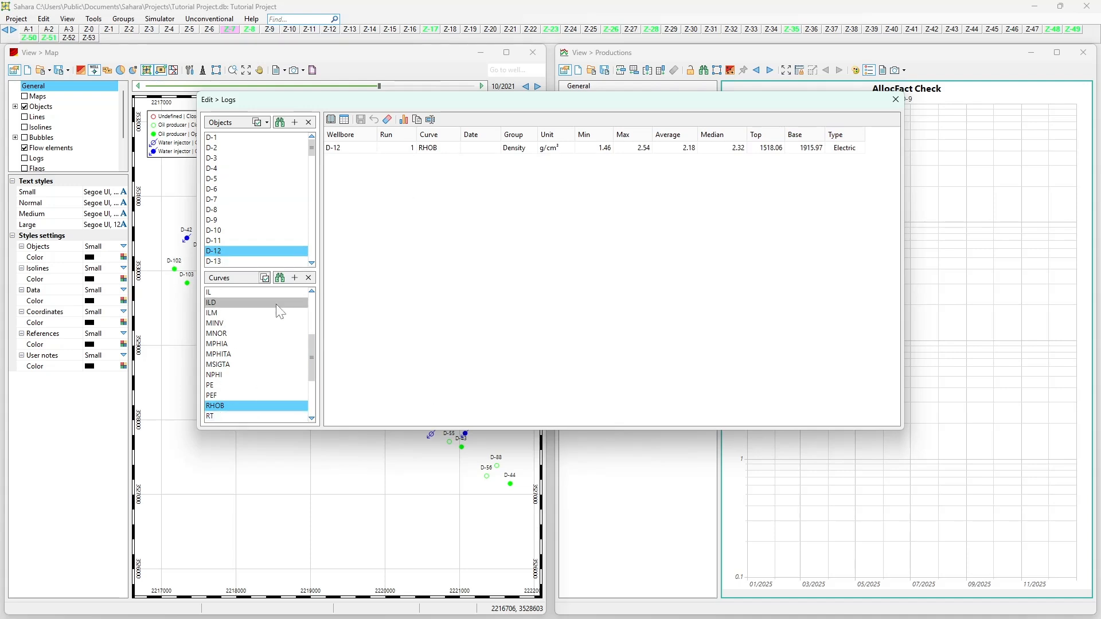
Step: List the RHOB curve for all wellbores sorted by wellbore, and review the run, curve, date, group and unit of D-2
{"action": "left_click", "coordinate": [257, 122]}
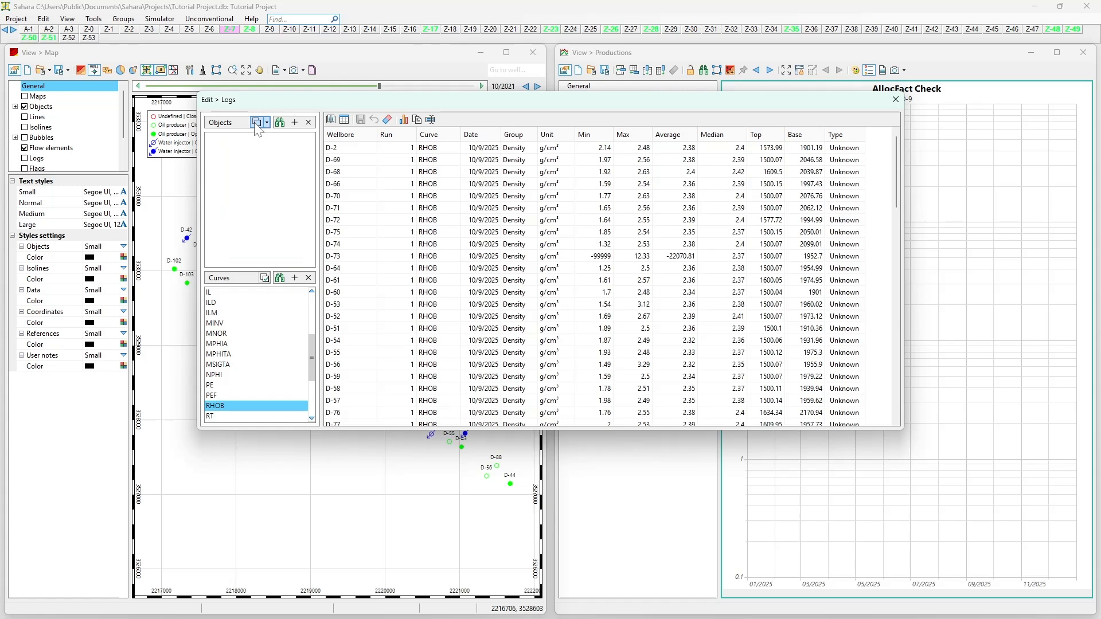
{"action": "left_click", "coordinate": [342, 136]}
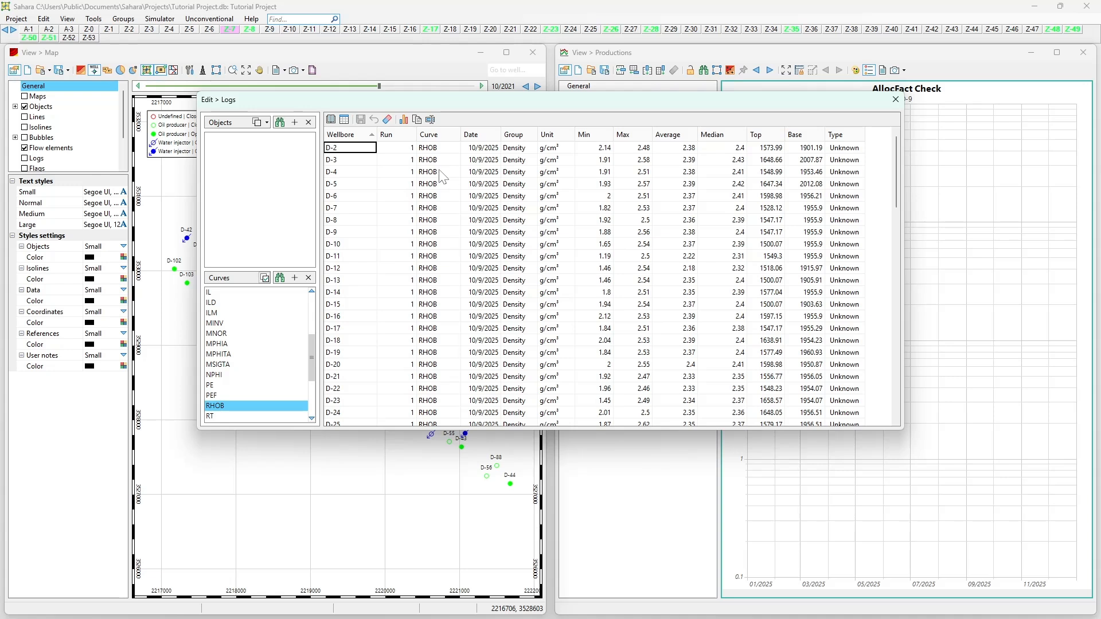
{"action": "left_click", "coordinate": [402, 147]}
{"action": "left_click", "coordinate": [438, 151]}
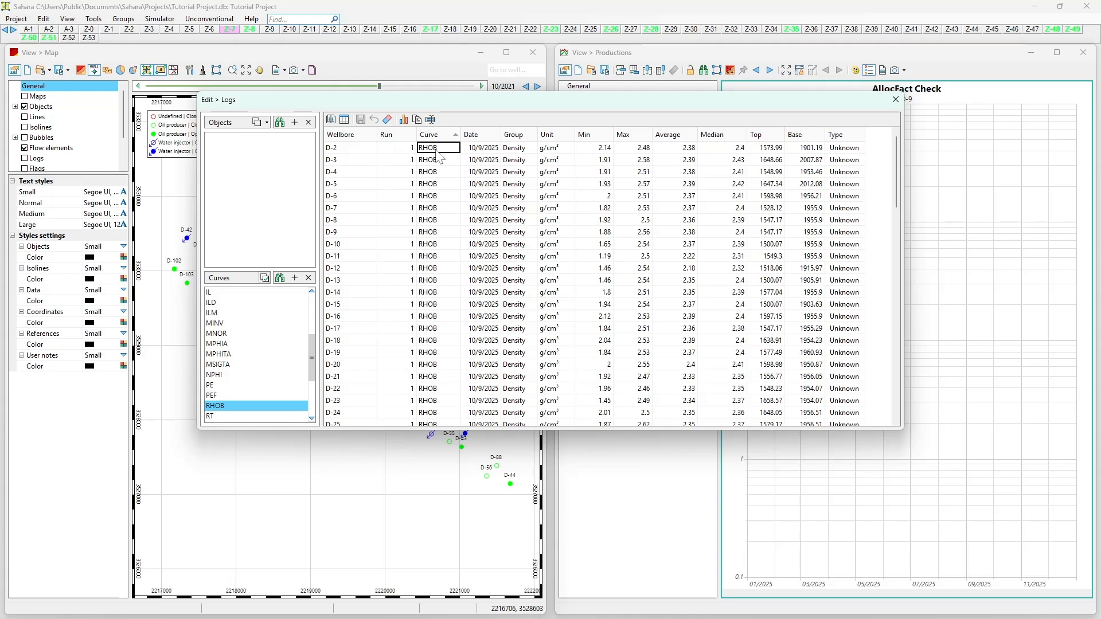
{"action": "left_click", "coordinate": [489, 151]}
{"action": "left_click", "coordinate": [517, 147]}
{"action": "left_click", "coordinate": [561, 150]}
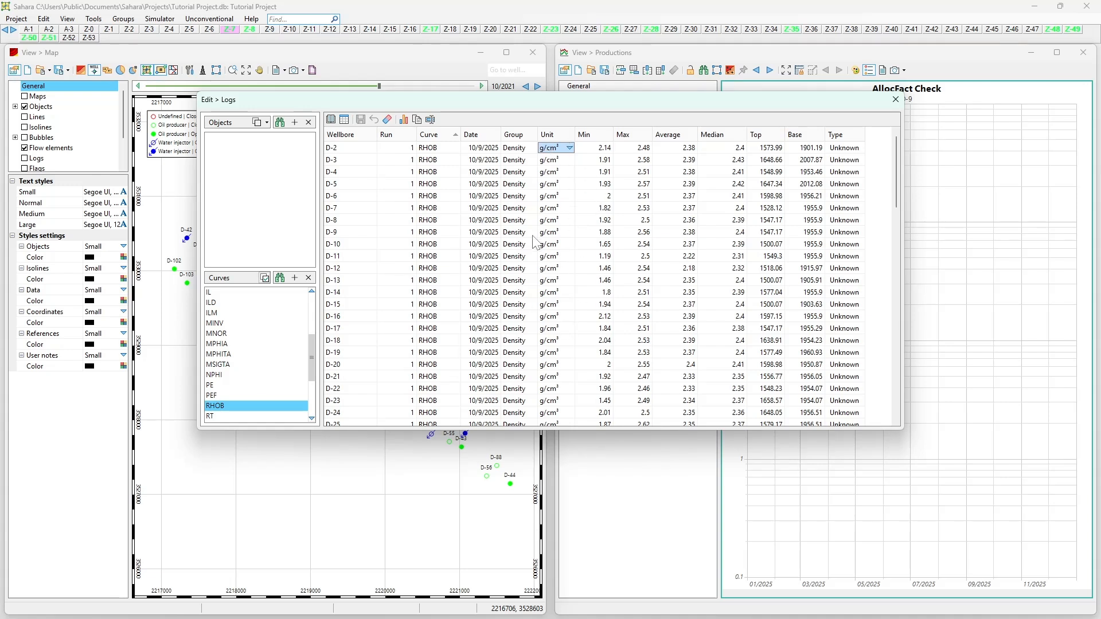
Step: Review the minimum, maximum, average, median, top and base values of the RHOB logs
{"action": "left_click", "coordinate": [605, 150]}
{"action": "key", "text": "Right"}
{"action": "key", "text": "Right"}
{"action": "key", "text": "Right"}
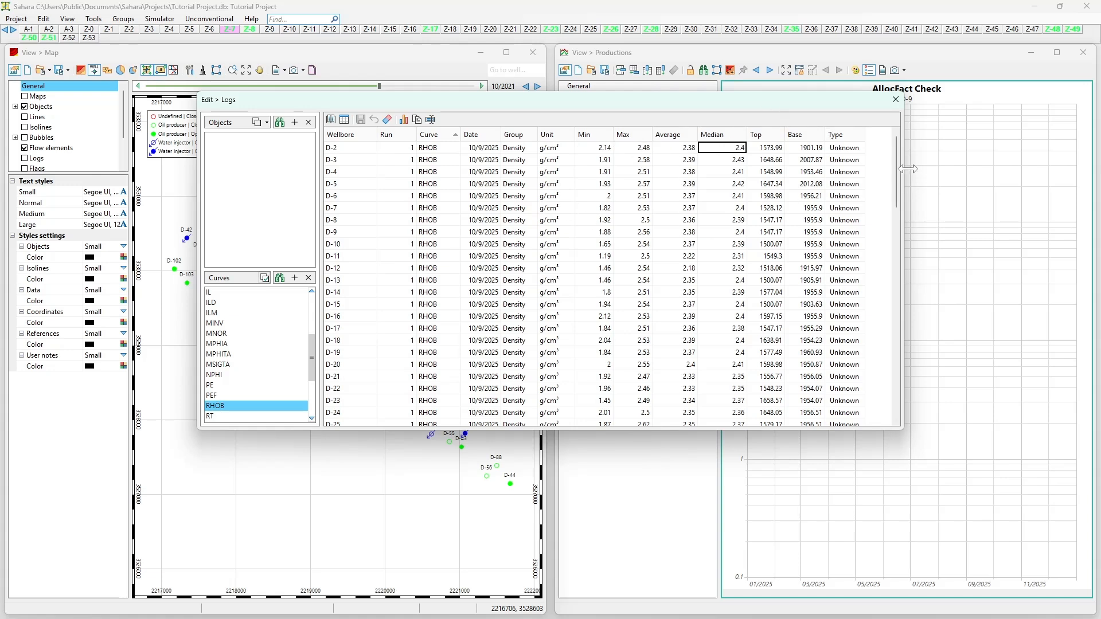
{"action": "left_click", "coordinate": [780, 148]}
{"action": "left_click", "coordinate": [803, 149]}
{"action": "left_click", "coordinate": [510, 185]}
{"action": "left_click", "coordinate": [439, 160]}
Step: Check other curves across all wellbores, from MNOR through the neighbouring curves to ILM
{"action": "left_click", "coordinate": [259, 321]}
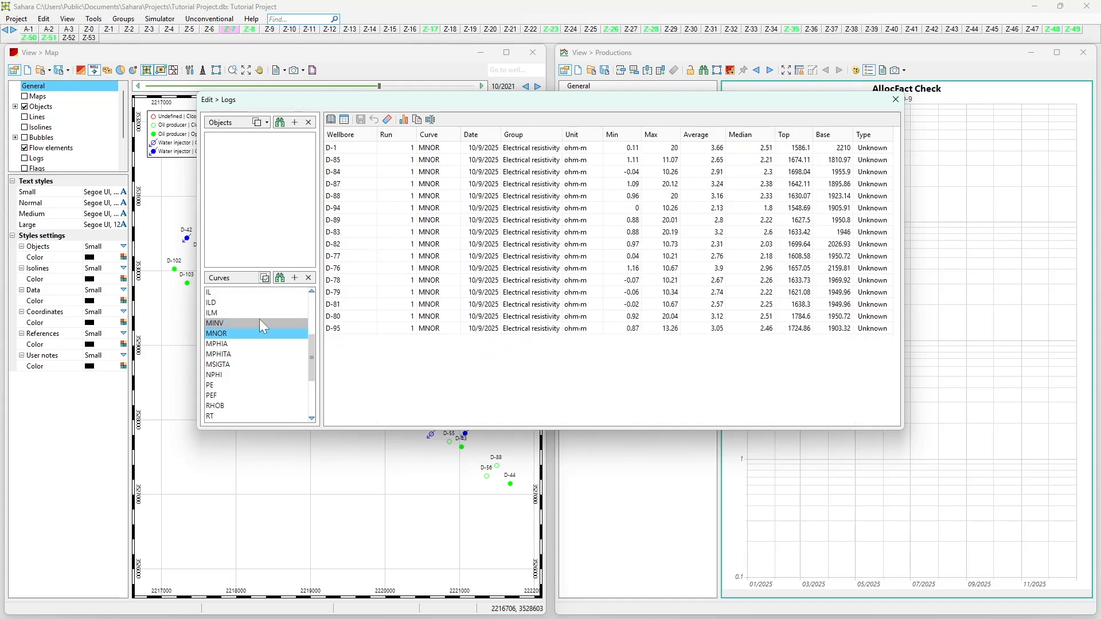
{"action": "key", "text": "Down"}
{"action": "key", "text": "Down"}
{"action": "key", "text": "Down"}
{"action": "key", "text": "Down"}
{"action": "key", "text": "Down"}
{"action": "key", "text": "Up"}
{"action": "key", "text": "Up"}
{"action": "key", "text": "Up"}
{"action": "key", "text": "Up"}
{"action": "key", "text": "Up"}
{"action": "key", "text": "Up"}
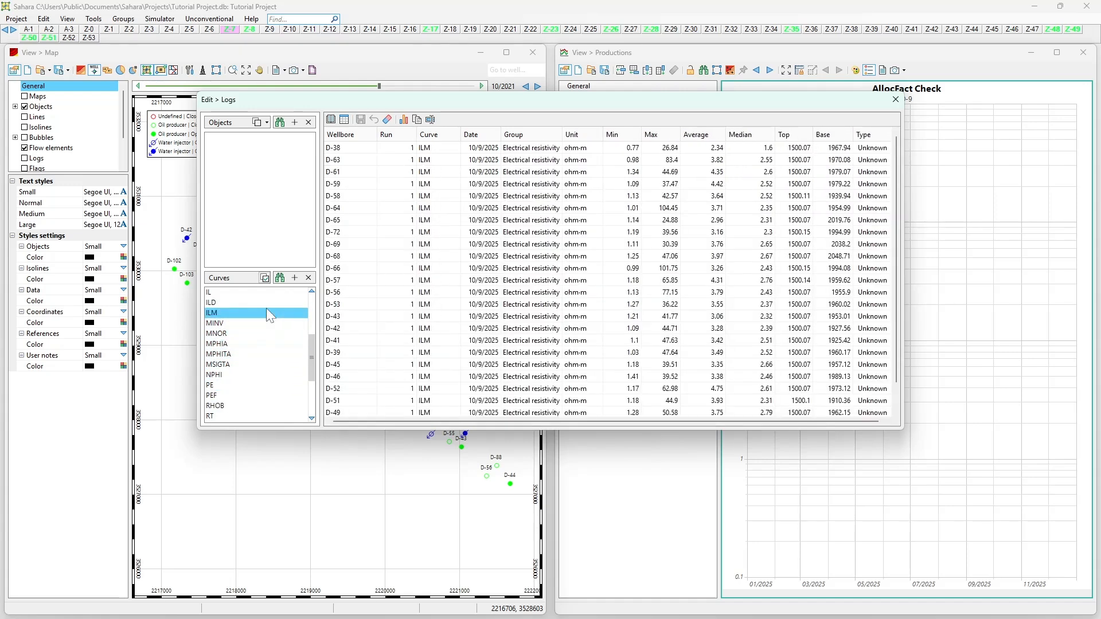
Step: Open the curves dictionary and review the mnemonics with their descriptions and unit groups through to ZDEN
{"action": "left_click", "coordinate": [331, 119]}
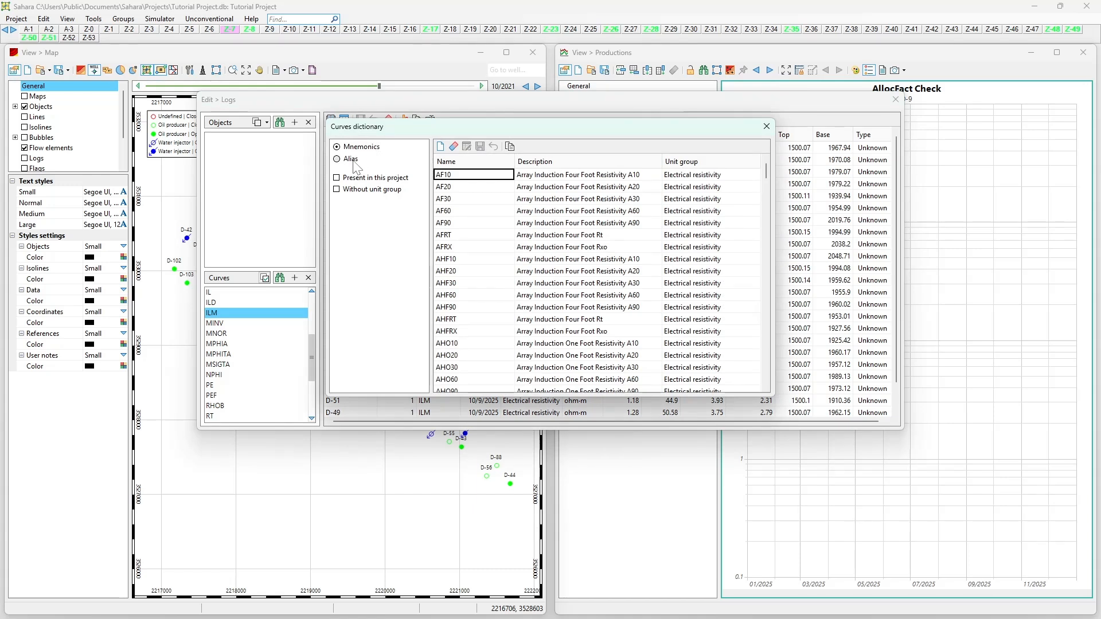
{"action": "key", "text": "Down"}
{"action": "key", "text": "Down"}
{"action": "key", "text": "Down"}
{"action": "key", "text": "Down"}
{"action": "key", "text": "Down"}
{"action": "key", "text": "Down"}
{"action": "key", "text": "Down"}
{"action": "key", "text": "Down"}
{"action": "key", "text": "Down"}
{"action": "key", "text": "Down"}
{"action": "key", "text": "Down"}
{"action": "key", "text": "Down"}
{"action": "key", "text": "Down"}
{"action": "key", "text": "Down"}
{"action": "key", "text": "Down"}
{"action": "key", "text": "Down"}
{"action": "key", "text": "Down"}
{"action": "key", "text": "Down"}
{"action": "key", "text": "Down"}
{"action": "key", "text": "Down"}
{"action": "key", "text": "Down"}
{"action": "key", "text": "Down"}
{"action": "key", "text": "Down"}
{"action": "key", "text": "Down"}
{"action": "key", "text": "Down"}
{"action": "key", "text": "Down"}
{"action": "key", "text": "Down"}
{"action": "key", "text": "Down"}
{"action": "key", "text": "Down"}
{"action": "key", "text": "Down"}
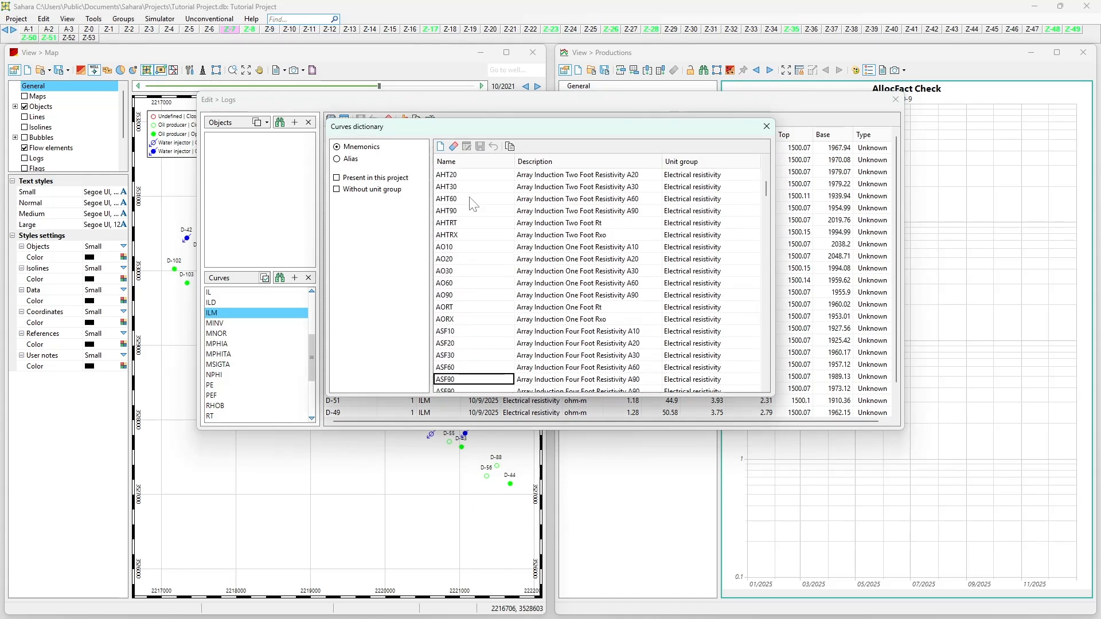
{"action": "key", "text": "Down"}
{"action": "key", "text": "Down"}
{"action": "key", "text": "Down"}
{"action": "key", "text": "Down"}
{"action": "key", "text": "Down"}
{"action": "key", "text": "Down"}
{"action": "key", "text": "Down"}
{"action": "key", "text": "Down"}
{"action": "key", "text": "Down"}
{"action": "key", "text": "Down"}
{"action": "key", "text": "Down"}
{"action": "key", "text": "Down"}
{"action": "key", "text": "Down"}
{"action": "key", "text": "Down"}
{"action": "key", "text": "Down"}
{"action": "key", "text": "Down"}
{"action": "key", "text": "Down"}
{"action": "key", "text": "Down"}
{"action": "key", "text": "Down"}
{"action": "key", "text": "Down"}
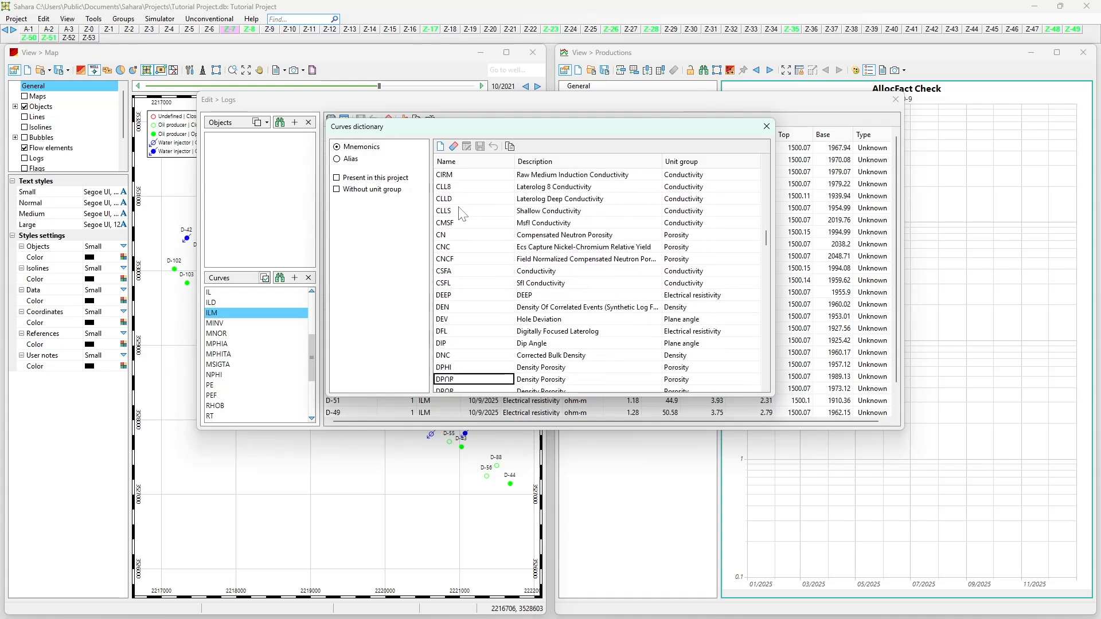
{"action": "key", "text": "Down"}
{"action": "key", "text": "Down"}
{"action": "key", "text": "Down"}
{"action": "key", "text": "Down"}
{"action": "key", "text": "Down"}
{"action": "key", "text": "Down"}
{"action": "key", "text": "Down"}
{"action": "key", "text": "Down"}
{"action": "key", "text": "Down"}
{"action": "key", "text": "Down"}
{"action": "key", "text": "Down"}
{"action": "key", "text": "Down"}
{"action": "key", "text": "Down"}
{"action": "key", "text": "Down"}
{"action": "key", "text": "Down"}
{"action": "key", "text": "Down"}
{"action": "key", "text": "Down"}
{"action": "key", "text": "Down"}
{"action": "key", "text": "Down"}
{"action": "key", "text": "Down"}
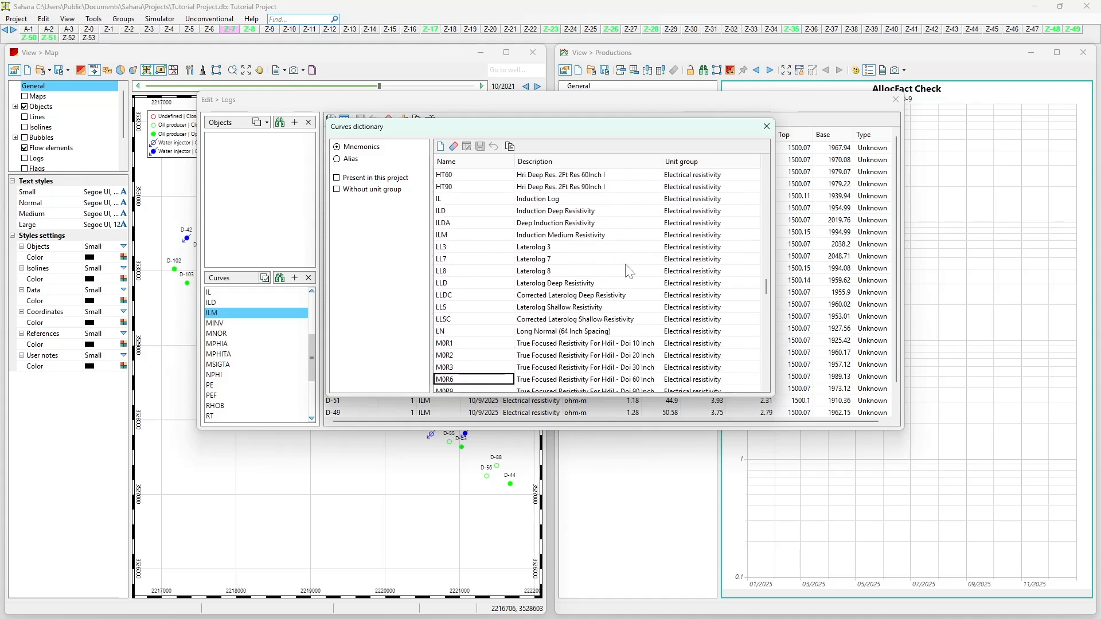
{"action": "key", "text": "Down"}
{"action": "key", "text": "Down"}
{"action": "key", "text": "Down"}
{"action": "key", "text": "Down"}
{"action": "key", "text": "Down"}
{"action": "key", "text": "Down"}
{"action": "key", "text": "Down"}
{"action": "key", "text": "Down"}
{"action": "key", "text": "Down"}
{"action": "key", "text": "Down"}
{"action": "key", "text": "Down"}
{"action": "key", "text": "Down"}
{"action": "key", "text": "Down"}
{"action": "key", "text": "Down"}
{"action": "key", "text": "Down"}
{"action": "key", "text": "Down"}
{"action": "key", "text": "Down"}
{"action": "key", "text": "Down"}
{"action": "key", "text": "Down"}
{"action": "key", "text": "Down"}
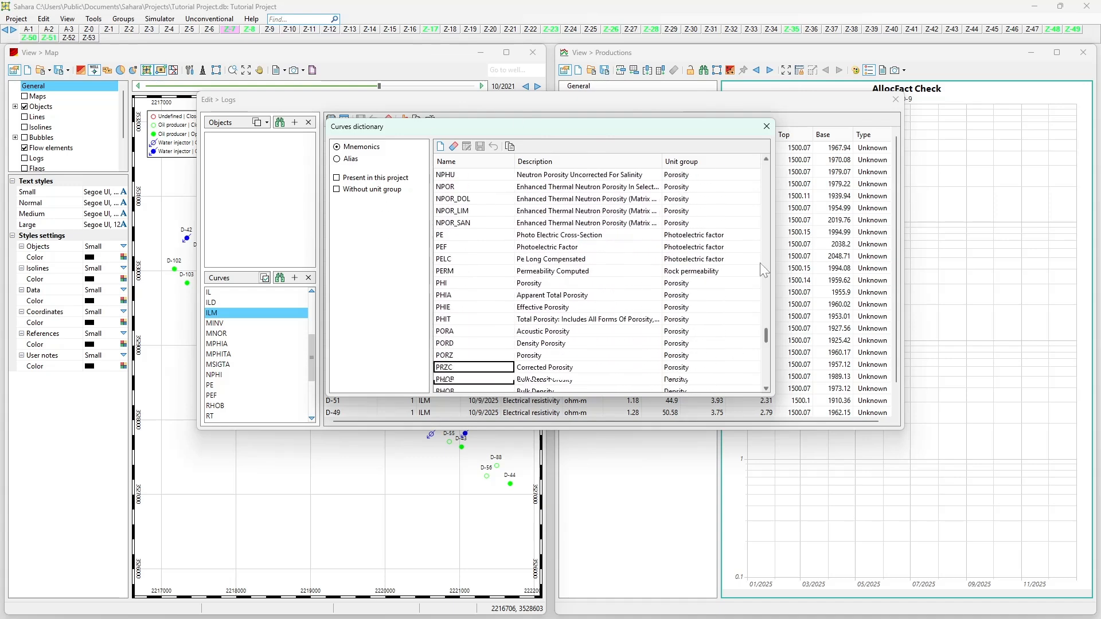
{"action": "key", "text": "Down"}
{"action": "key", "text": "Down"}
{"action": "key", "text": "Down"}
{"action": "key", "text": "Down"}
{"action": "key", "text": "Down"}
{"action": "key", "text": "Down"}
{"action": "key", "text": "Down"}
{"action": "key", "text": "Down"}
{"action": "key", "text": "Down"}
{"action": "key", "text": "Down"}
{"action": "key", "text": "Down"}
{"action": "key", "text": "Down"}
{"action": "key", "text": "Down"}
{"action": "key", "text": "Down"}
{"action": "key", "text": "Down"}
{"action": "key", "text": "Down"}
{"action": "key", "text": "Down"}
{"action": "key", "text": "Down"}
{"action": "key", "text": "Down"}
{"action": "key", "text": "Down"}
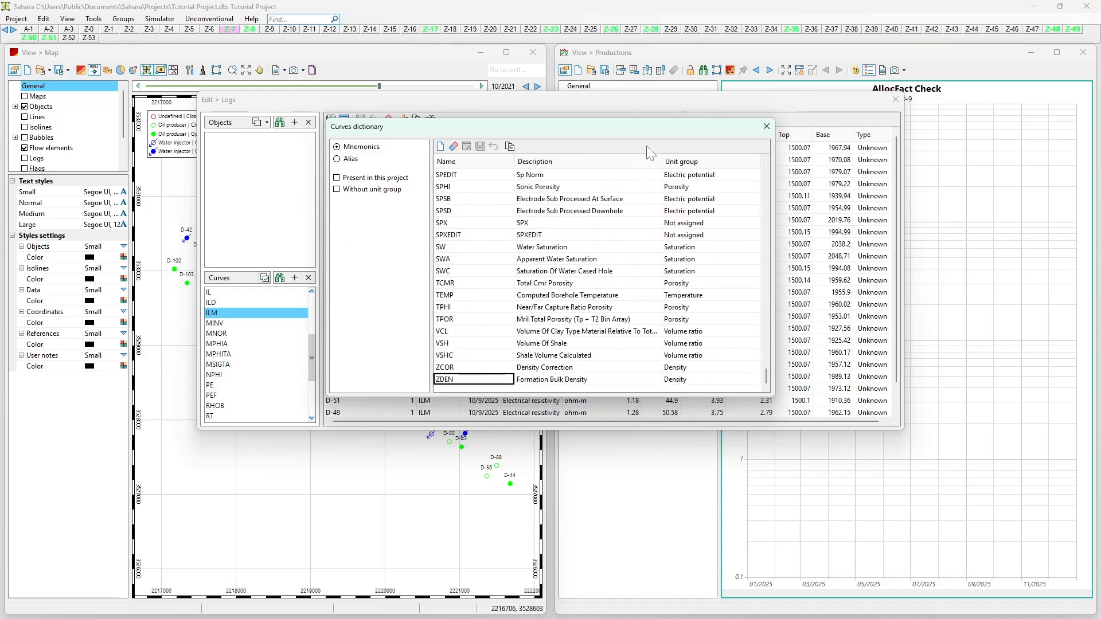
Step: View the name, description and unit group options for a new mnemonic, cancel it and close the curves dictionary
{"action": "left_click", "coordinate": [441, 147]}
{"action": "left_click_drag", "start_coordinate": [154, 45], "coordinate": [668, 192]}
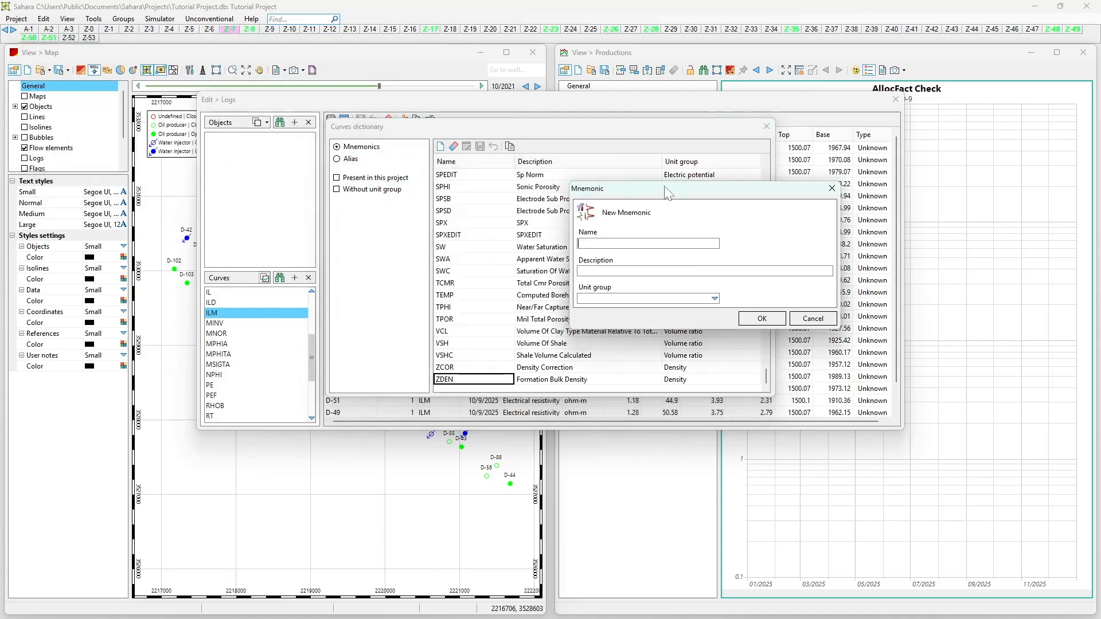
{"action": "left_click", "coordinate": [616, 299]}
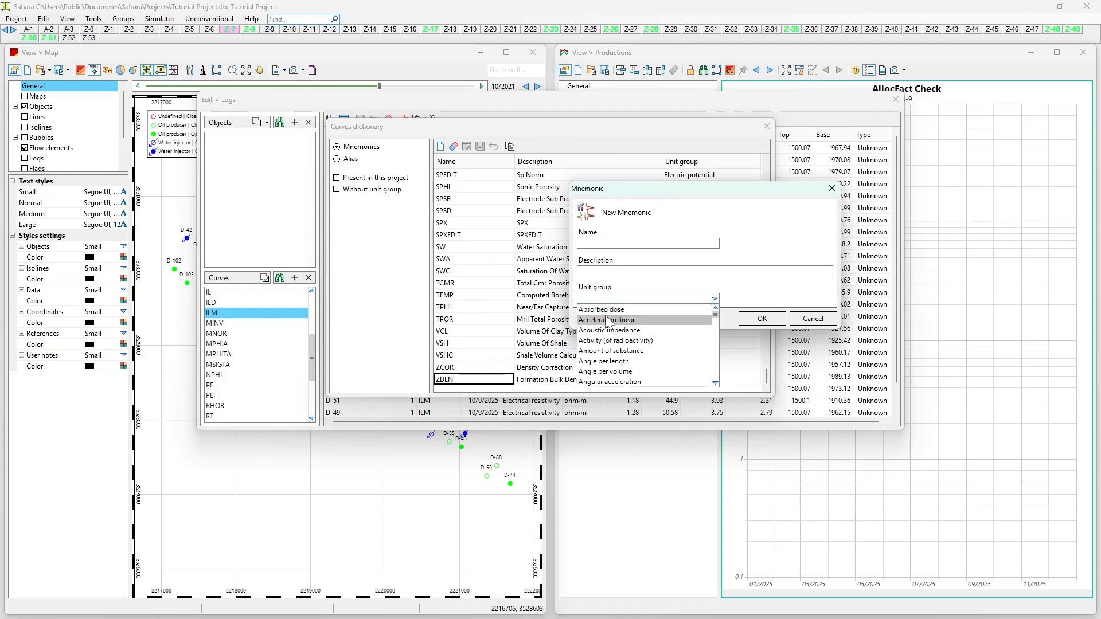
{"action": "scroll", "coordinate": [626, 352], "scroll_direction": "down", "scroll_amount": 7}
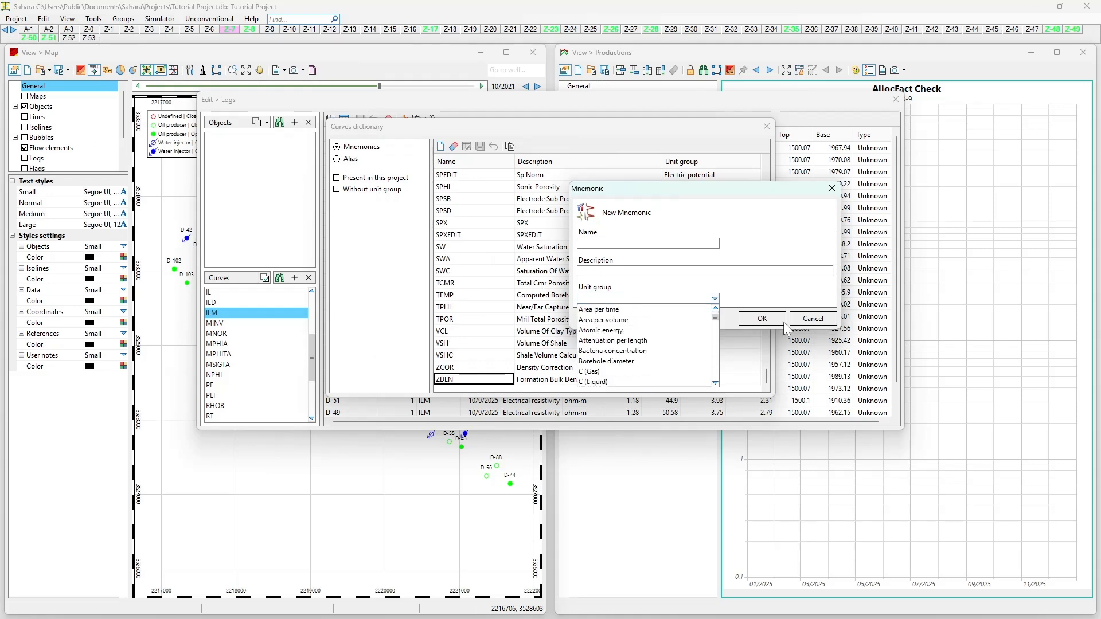
{"action": "left_click", "coordinate": [802, 321]}
{"action": "left_click", "coordinate": [766, 126]}
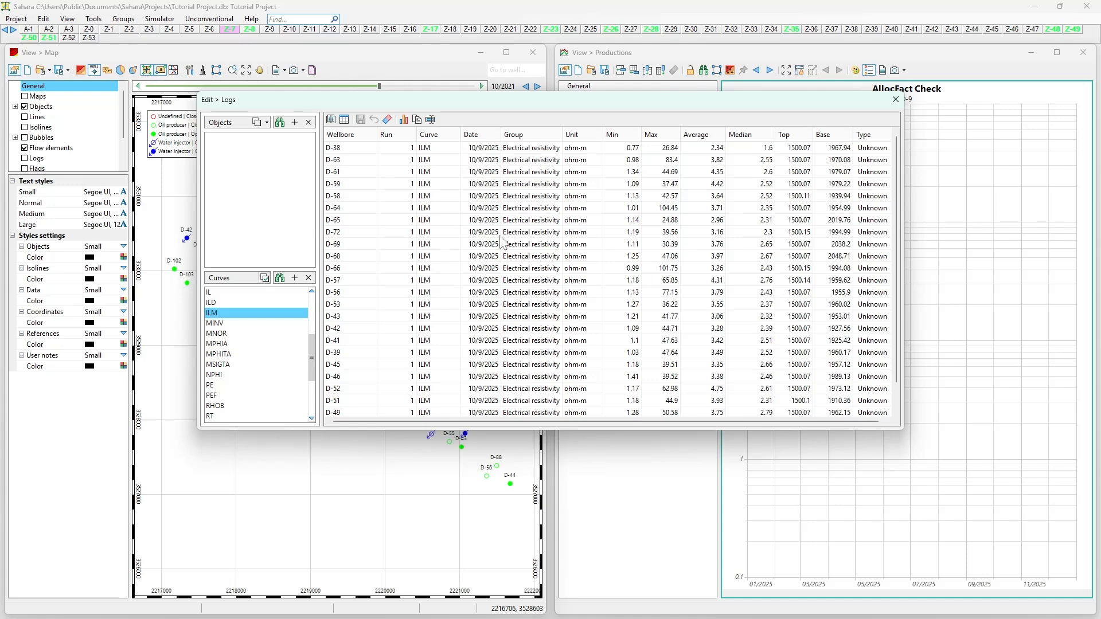
Step: Reopen the curves dictionary and examine the unit group of AF10 and the mnemonics down to ASORX
{"action": "left_click", "coordinate": [344, 120]}
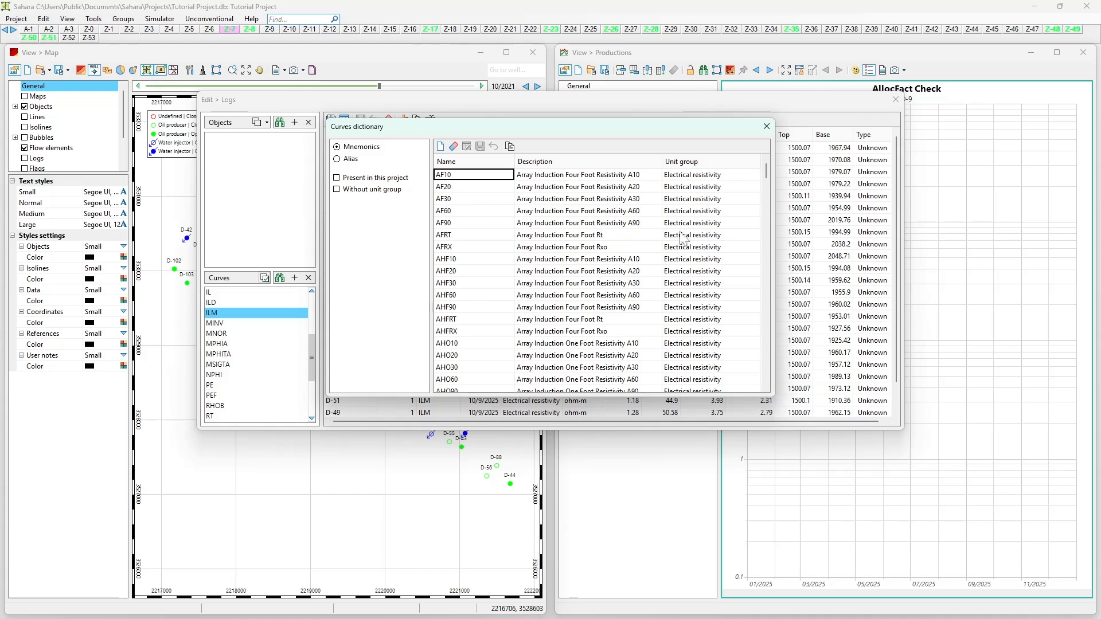
{"action": "left_click", "coordinate": [672, 179]}
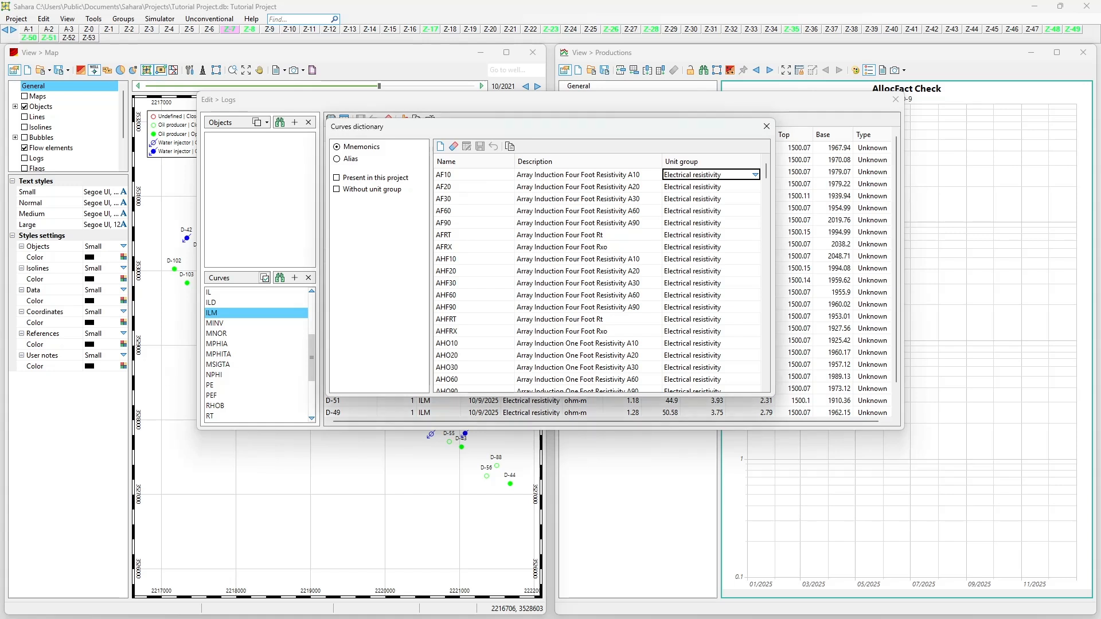
{"action": "left_click", "coordinate": [497, 199]}
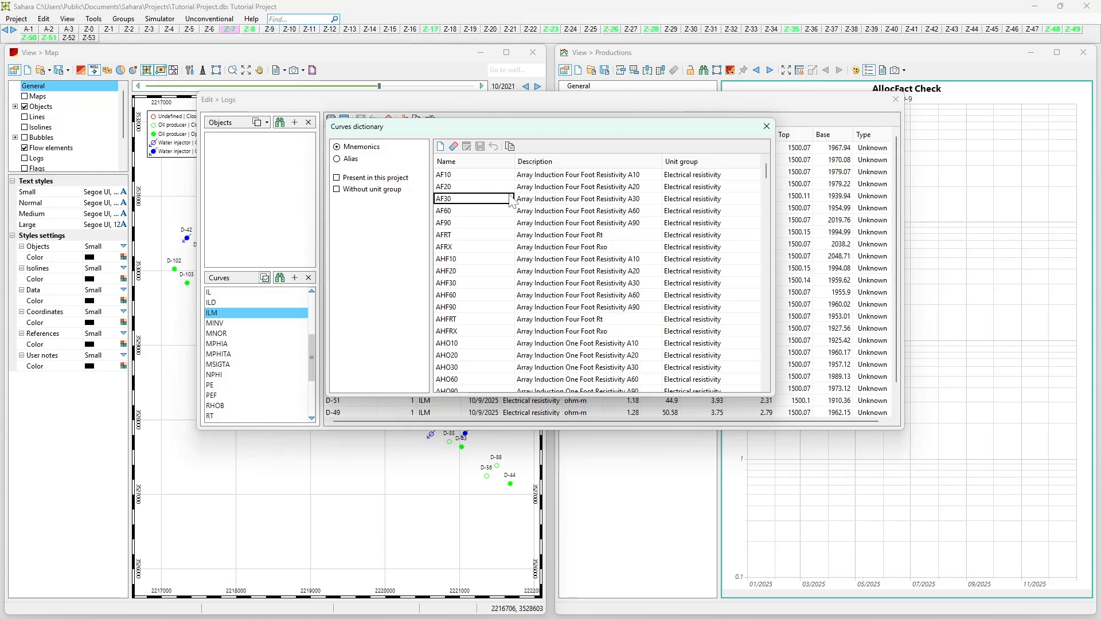
{"action": "key", "text": "Down"}
{"action": "key", "text": "Down"}
{"action": "key", "text": "Down"}
{"action": "key", "text": "Down"}
{"action": "key", "text": "Down"}
{"action": "key", "text": "Down"}
{"action": "key", "text": "Down"}
{"action": "key", "text": "Down"}
{"action": "key", "text": "Down"}
{"action": "key", "text": "Down"}
{"action": "key", "text": "Down"}
{"action": "key", "text": "Down"}
{"action": "key", "text": "Down"}
{"action": "key", "text": "Down"}
{"action": "key", "text": "Down"}
{"action": "key", "text": "Down"}
{"action": "key", "text": "Down"}
{"action": "key", "text": "Down"}
{"action": "key", "text": "Down"}
{"action": "key", "text": "Down"}
{"action": "key", "text": "Down"}
{"action": "key", "text": "Down"}
{"action": "key", "text": "Down"}
{"action": "key", "text": "Down"}
{"action": "key", "text": "Down"}
{"action": "key", "text": "Down"}
{"action": "key", "text": "Down"}
{"action": "key", "text": "Down"}
{"action": "key", "text": "Down"}
{"action": "key", "text": "Down"}
{"action": "key", "text": "Down"}
{"action": "key", "text": "Down"}
{"action": "key", "text": "Down"}
{"action": "key", "text": "Down"}
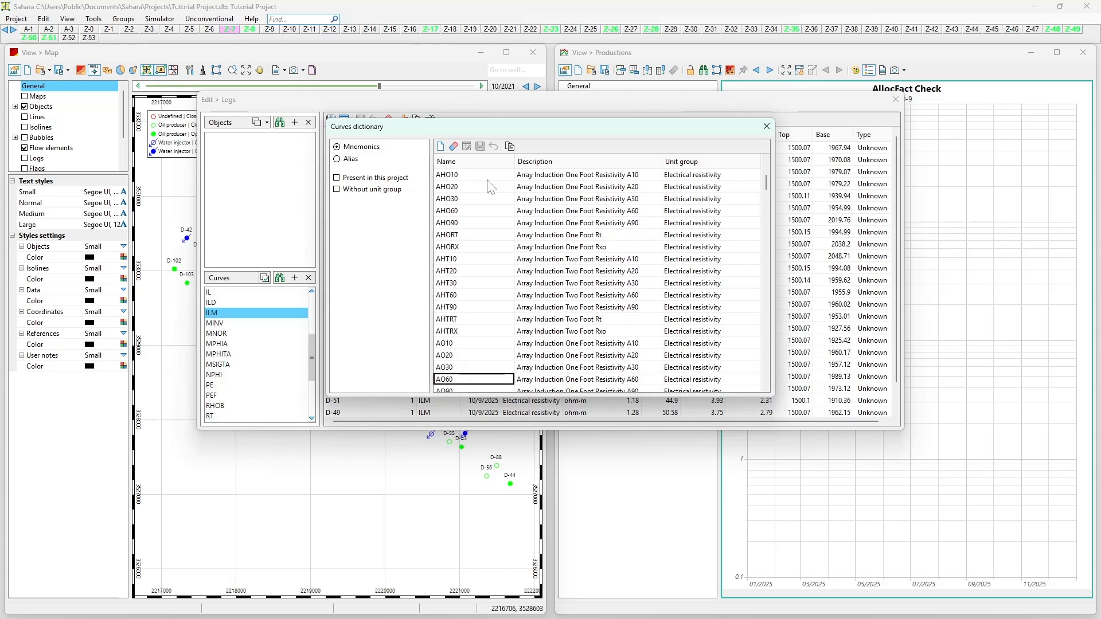
Step: Switch the dictionary to its aliases and open the curve mapping, placing it beside the alias list
{"action": "left_click", "coordinate": [351, 161]}
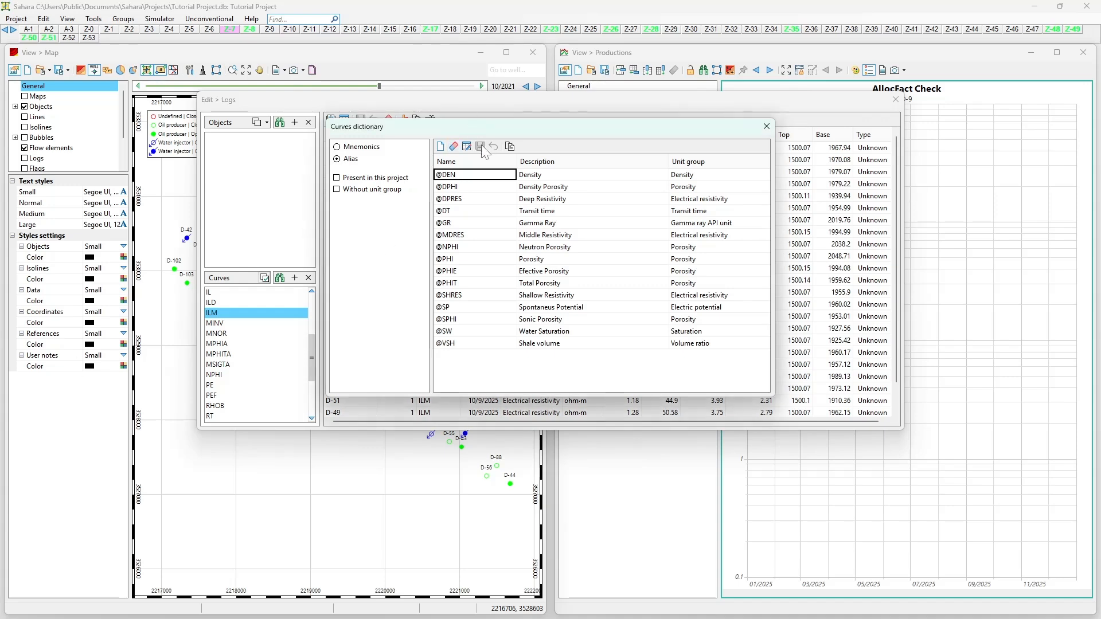
{"action": "left_click", "coordinate": [466, 147]}
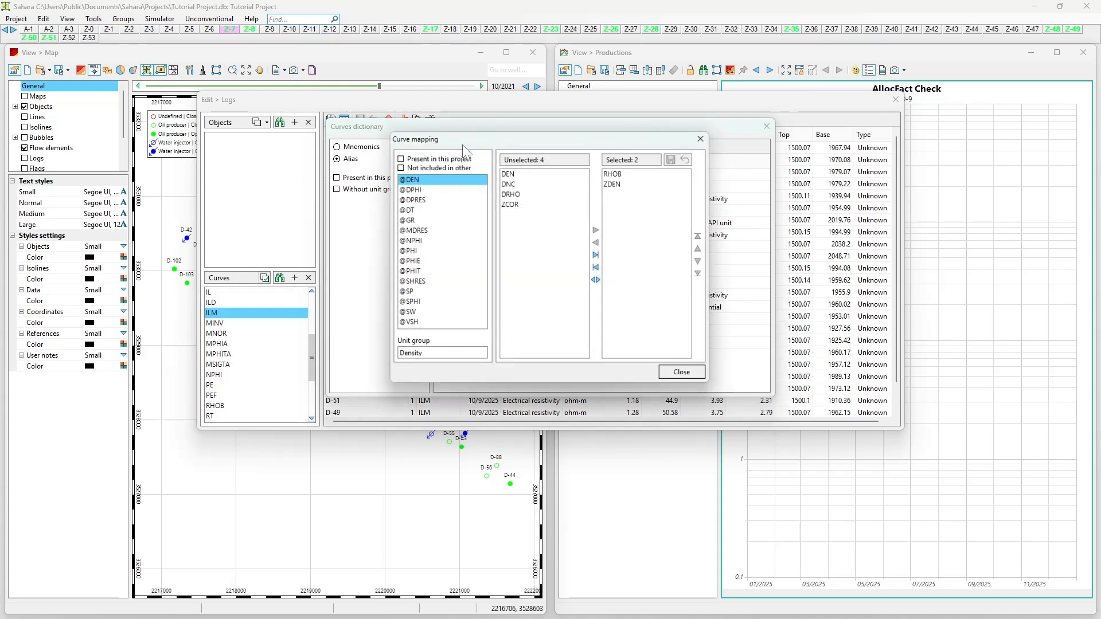
{"action": "left_click_drag", "start_coordinate": [698, 169], "coordinate": [733, 157]}
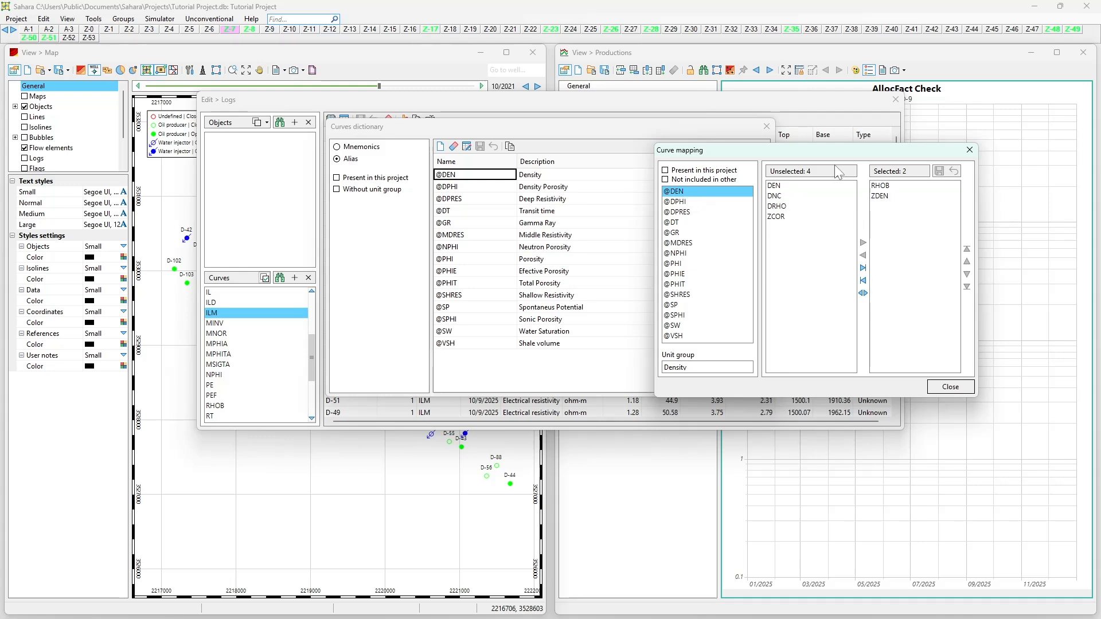
{"action": "left_click", "coordinate": [885, 185]}
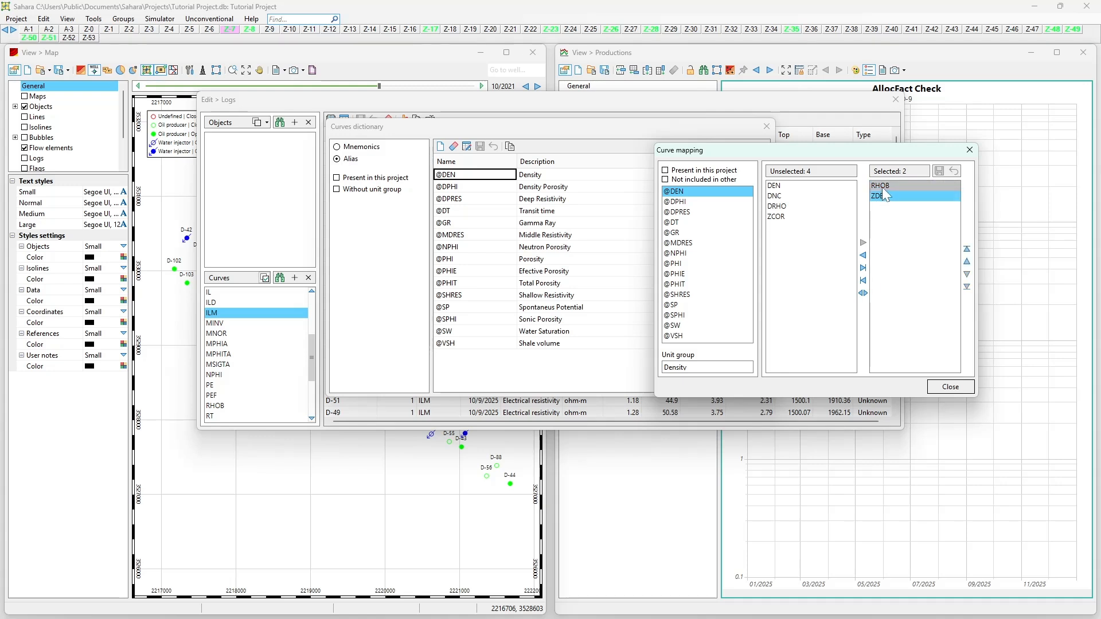
{"action": "left_click", "coordinate": [884, 196]}
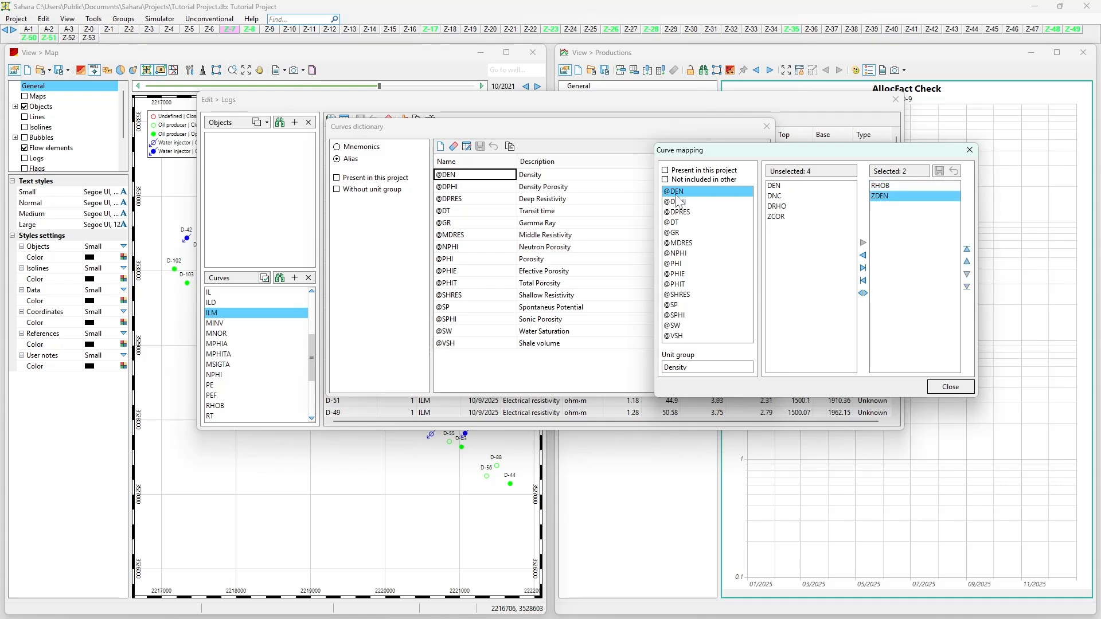
{"action": "left_click", "coordinate": [885, 185]}
{"action": "left_click", "coordinate": [890, 196]}
{"action": "left_click", "coordinate": [885, 185]}
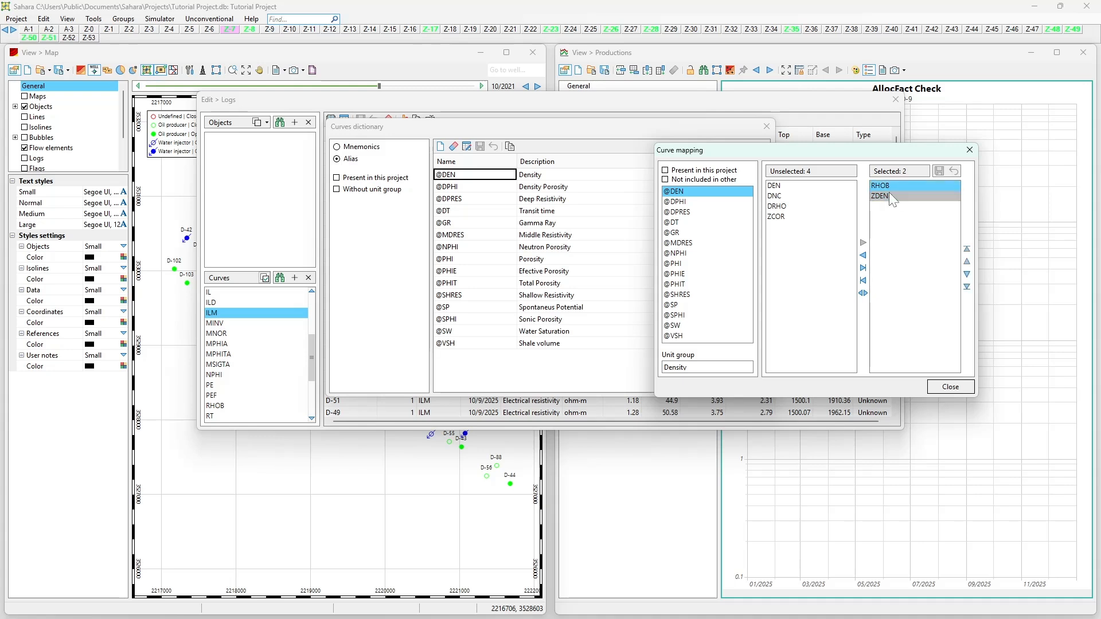
{"action": "left_click", "coordinate": [890, 197]}
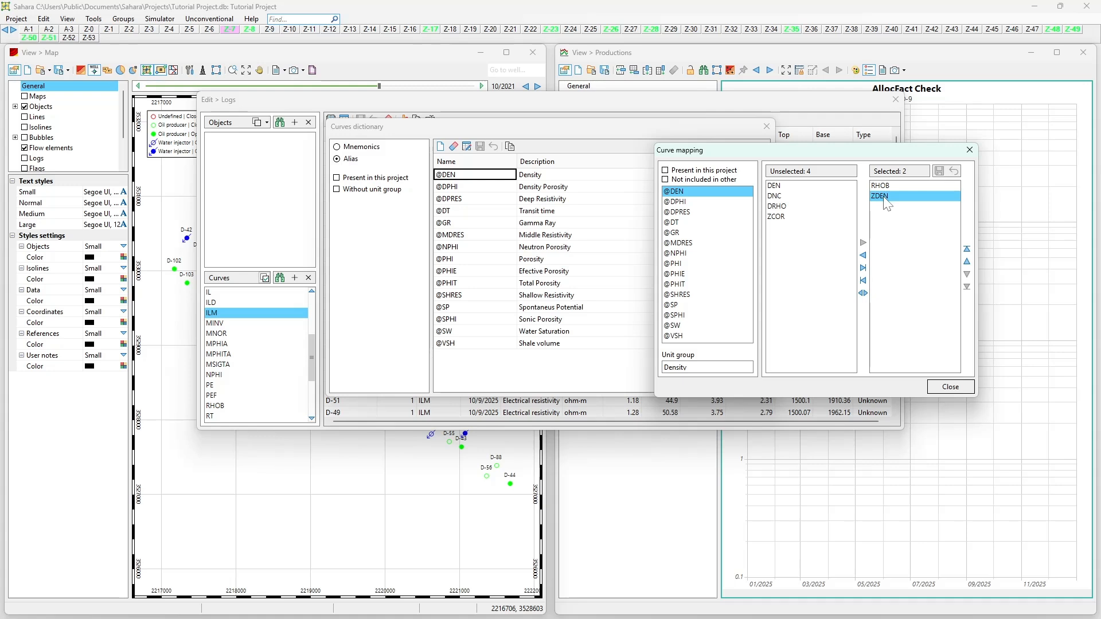
{"action": "left_click", "coordinate": [895, 186]}
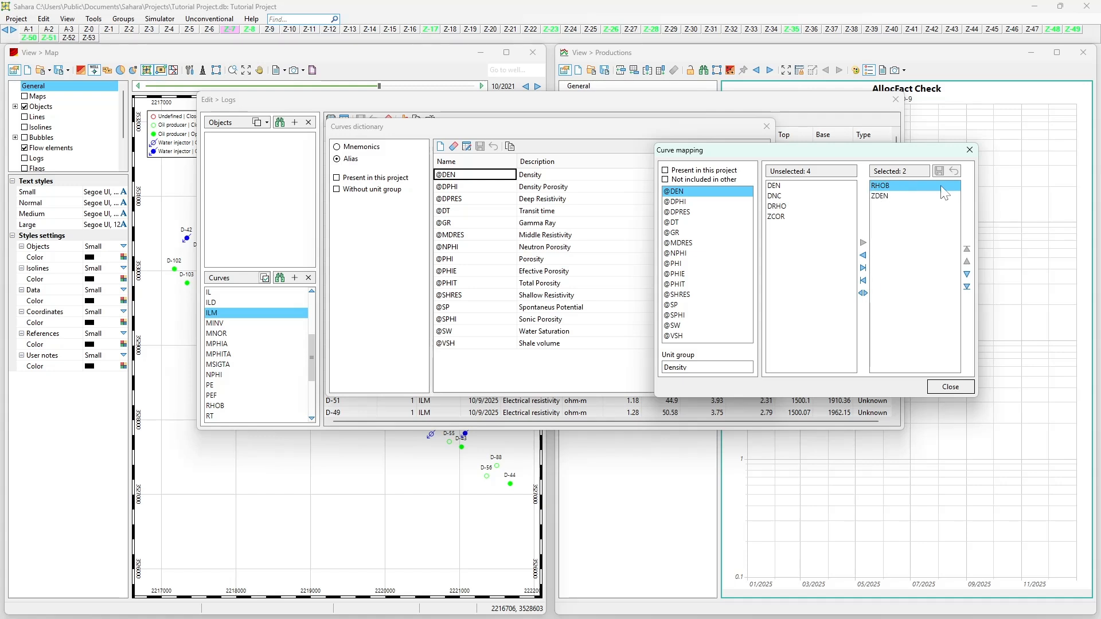
{"action": "left_click", "coordinate": [883, 197]}
{"action": "left_click", "coordinate": [825, 208]}
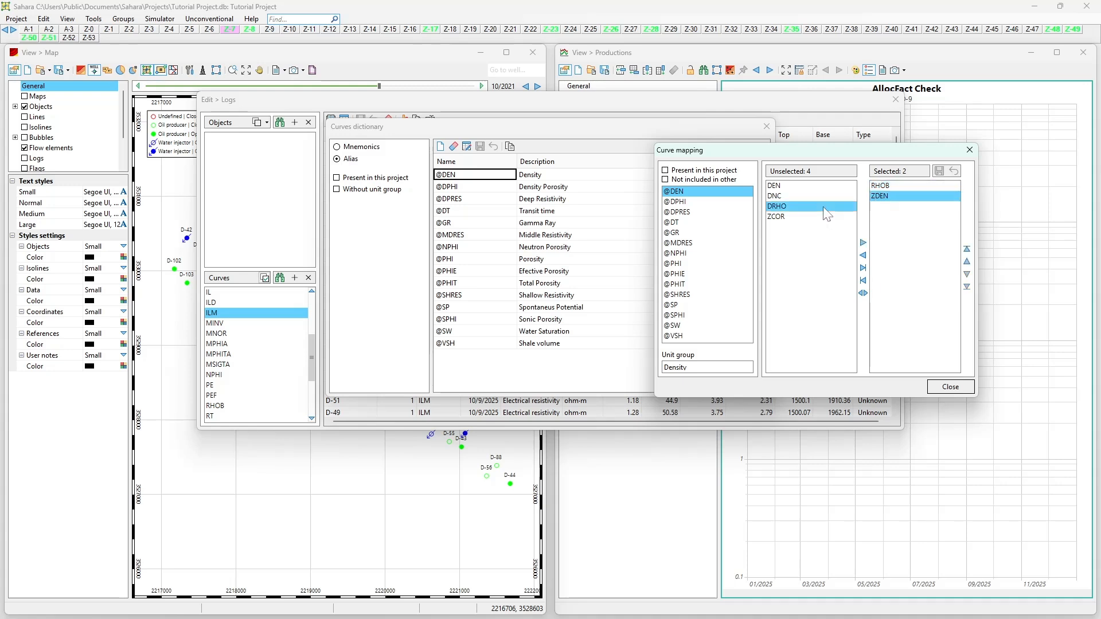
{"action": "double_click", "coordinate": [823, 207]}
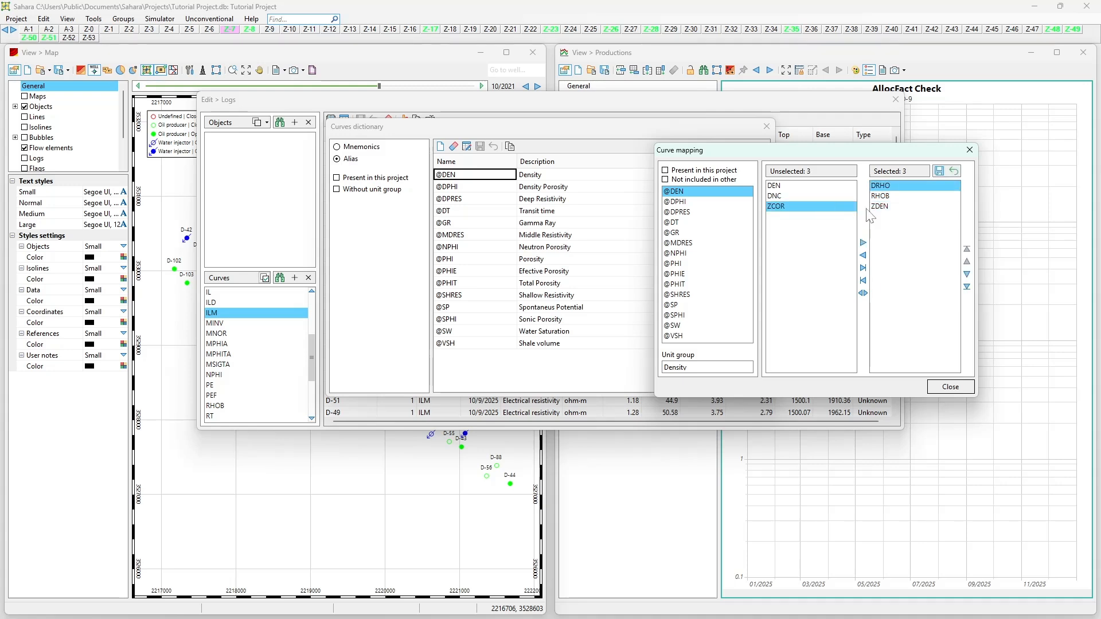
{"action": "left_click", "coordinate": [966, 287]}
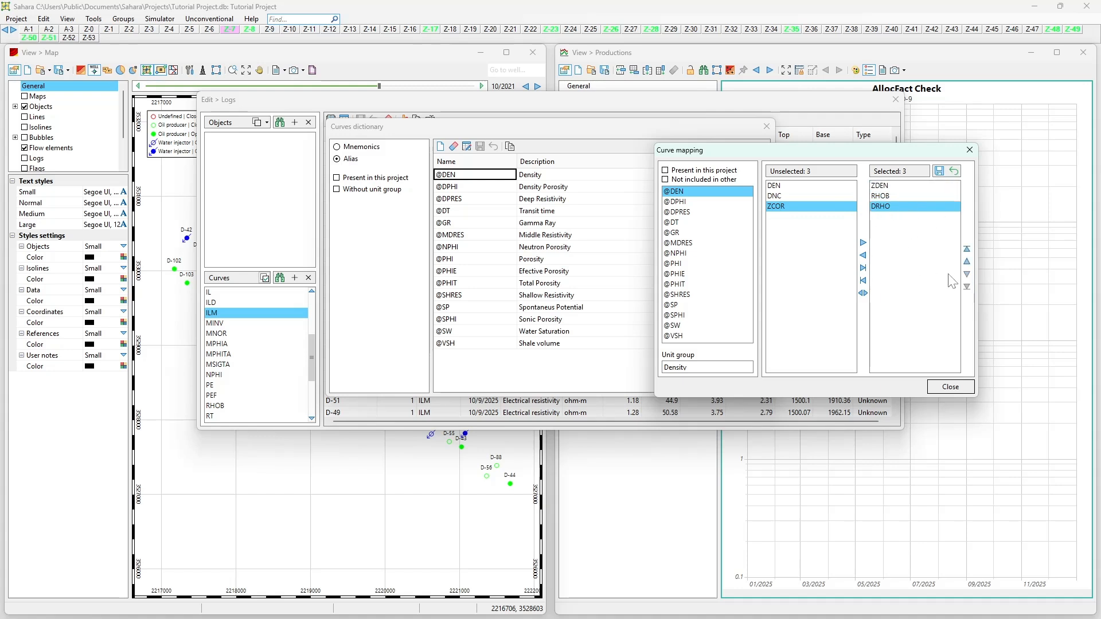
{"action": "left_click", "coordinate": [863, 268]}
{"action": "left_click", "coordinate": [717, 202]}
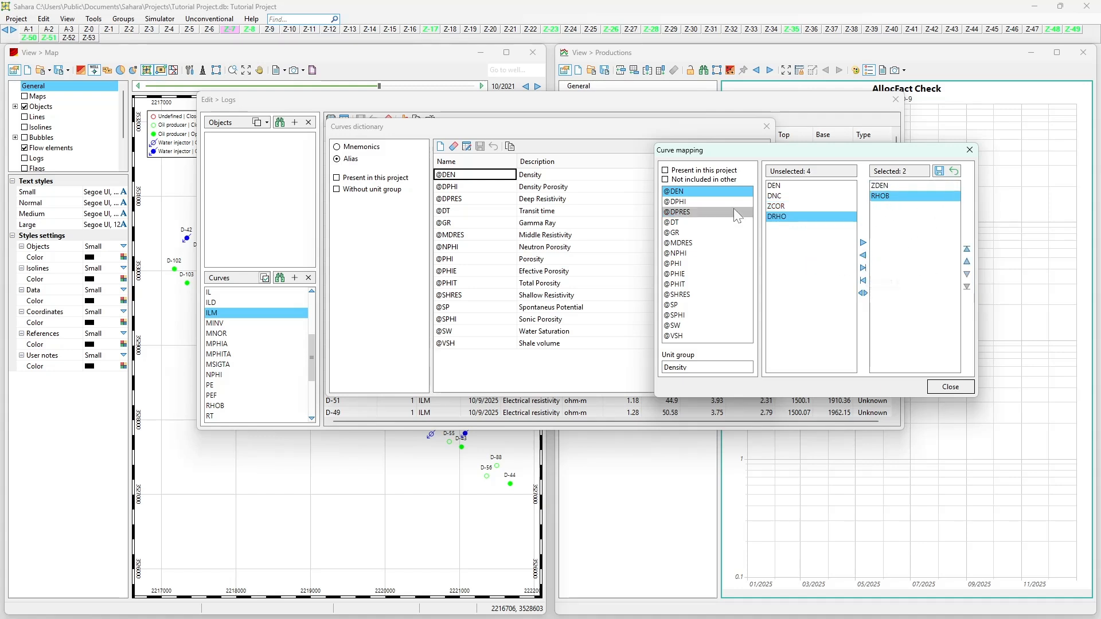
{"action": "left_click", "coordinate": [539, 351]}
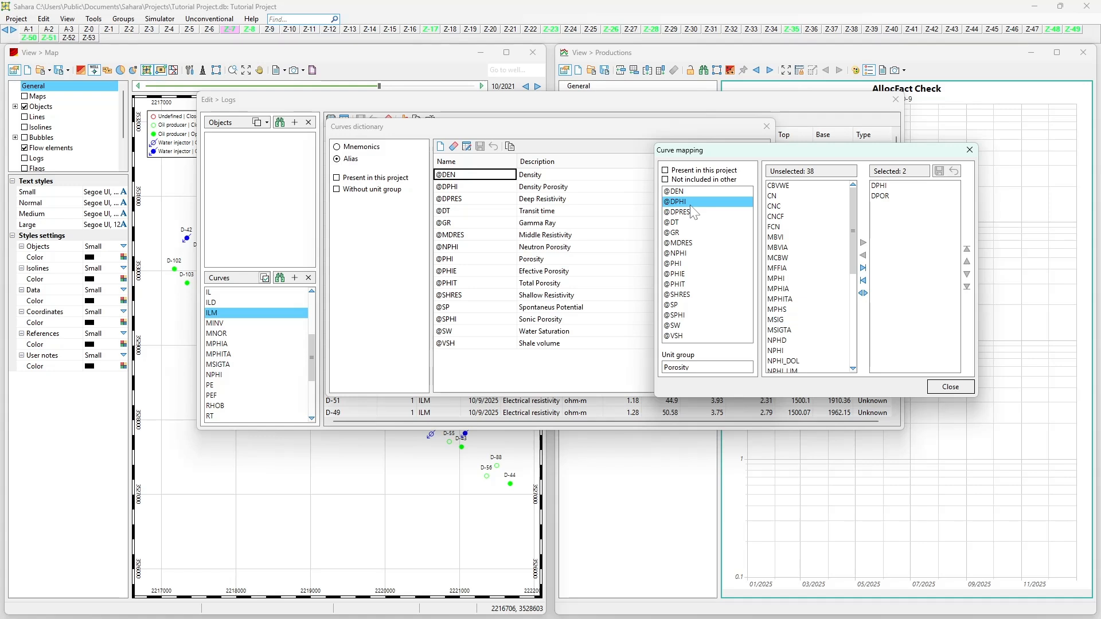
{"action": "left_click", "coordinate": [694, 213]}
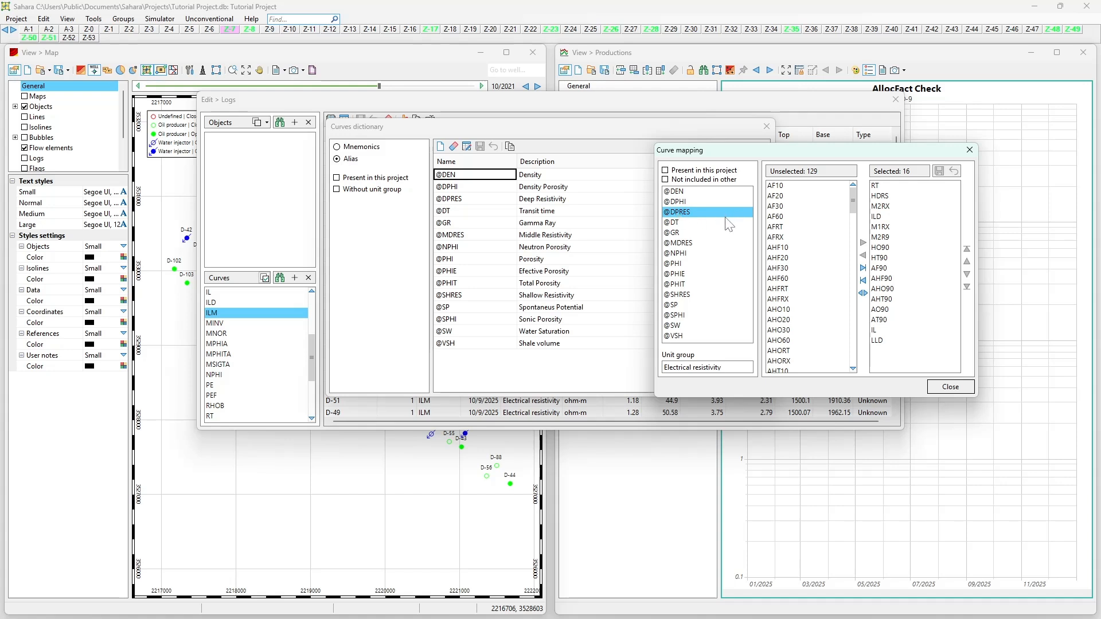
{"action": "left_click", "coordinate": [889, 195]}
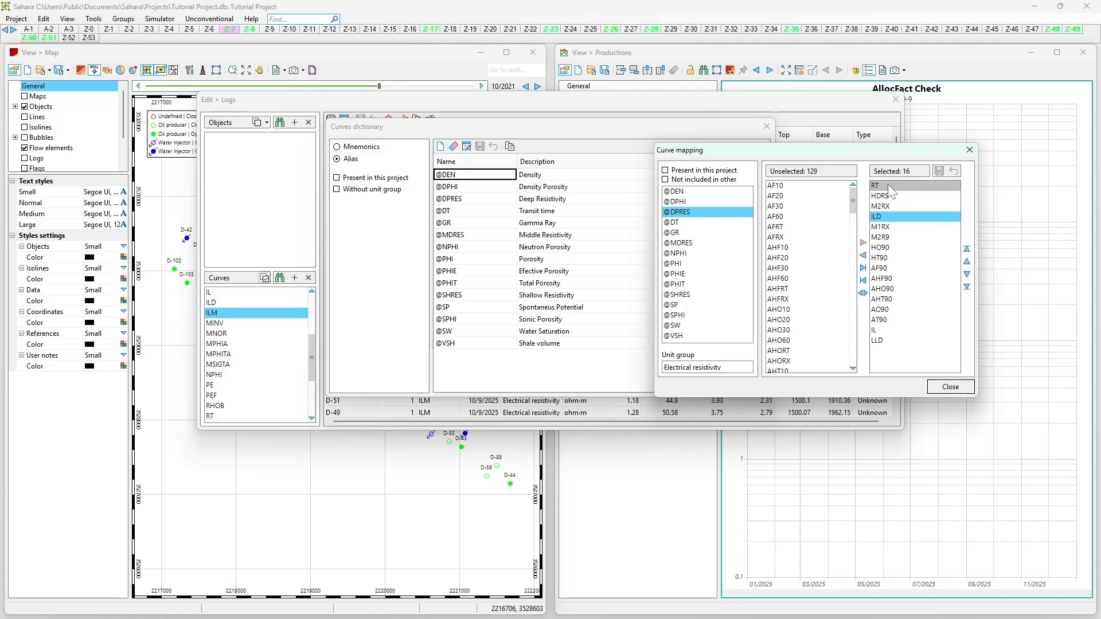
{"action": "left_click", "coordinate": [888, 186]}
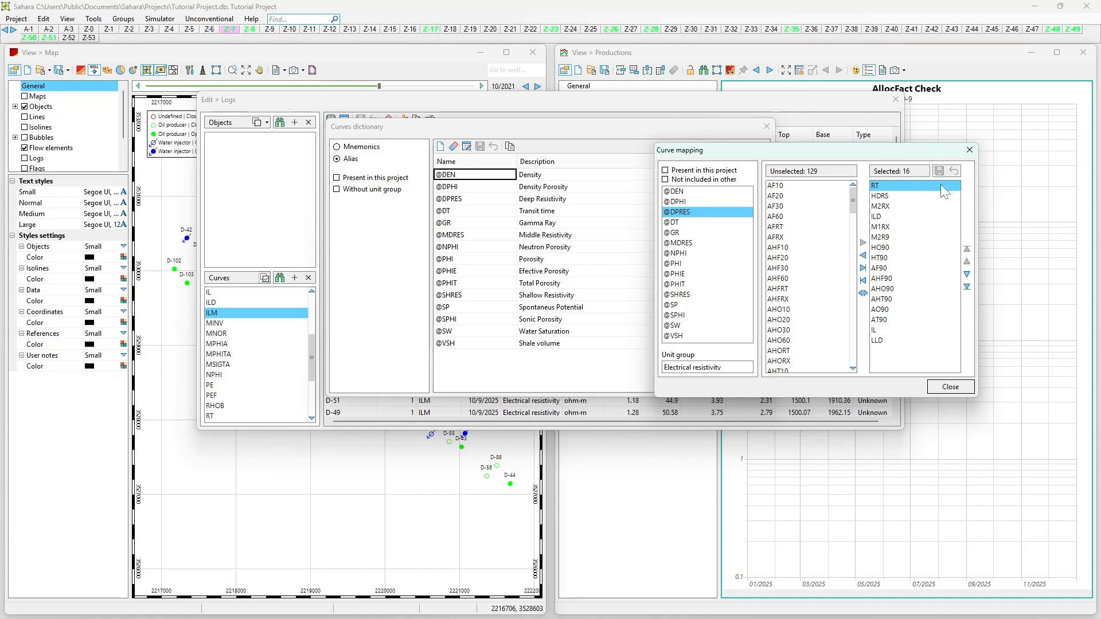
{"action": "left_click", "coordinate": [900, 196]}
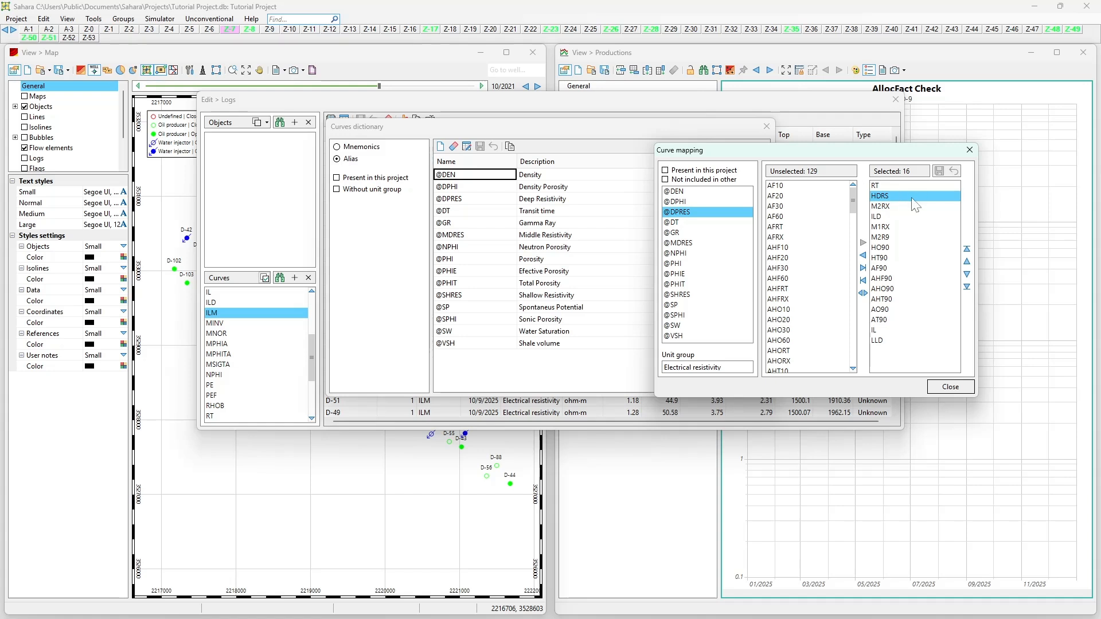
{"action": "left_click", "coordinate": [915, 206]}
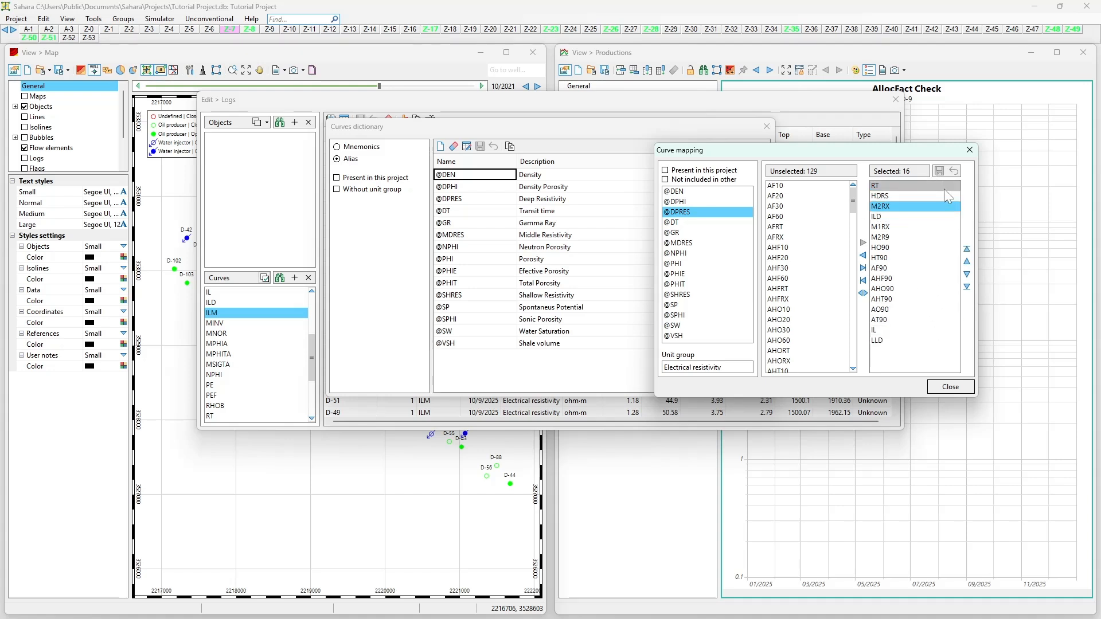
{"action": "left_click", "coordinate": [688, 222]}
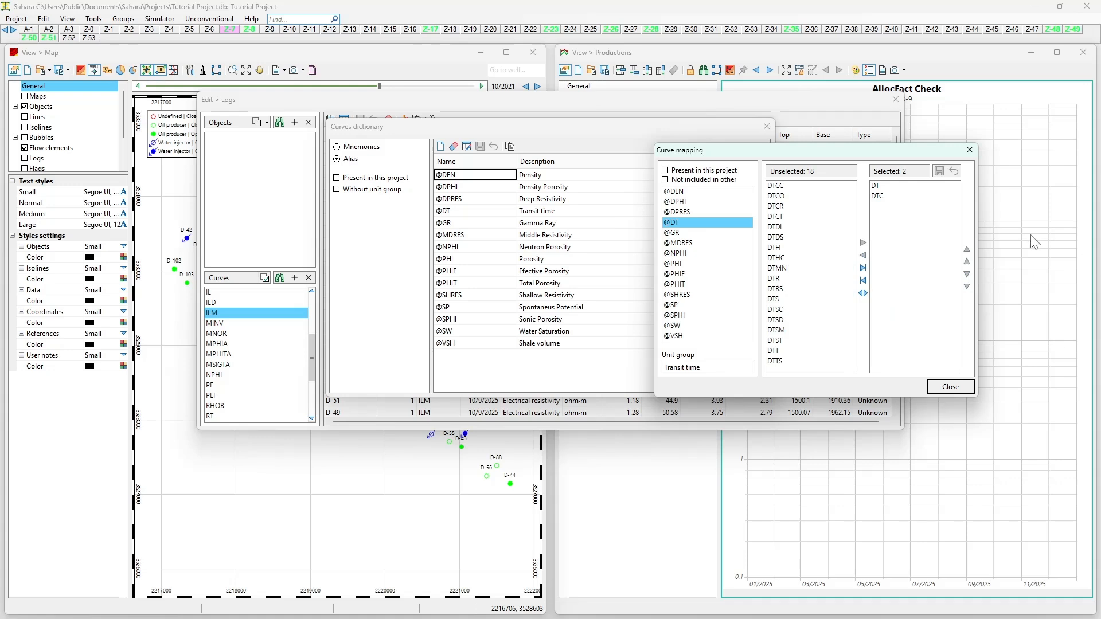
{"action": "left_click", "coordinate": [703, 231]}
{"action": "left_click", "coordinate": [704, 222]}
{"action": "left_click", "coordinate": [704, 214]}
{"action": "left_click", "coordinate": [703, 222]}
{"action": "key", "text": "Up"}
{"action": "key", "text": "Down"}
{"action": "left_click", "coordinate": [676, 233]}
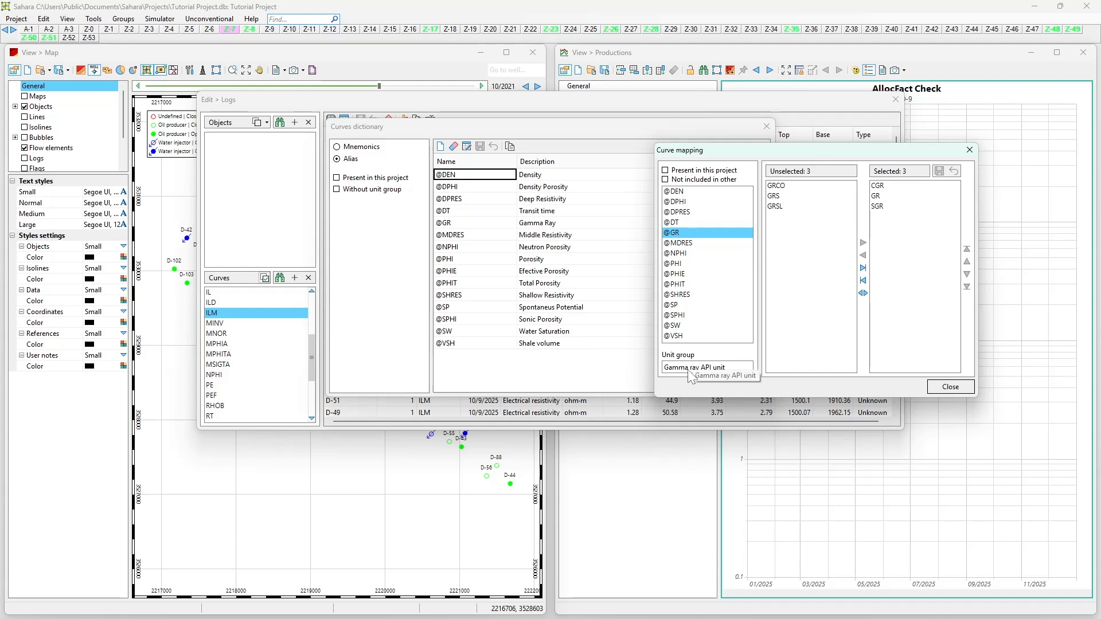
{"action": "left_click", "coordinate": [941, 387]}
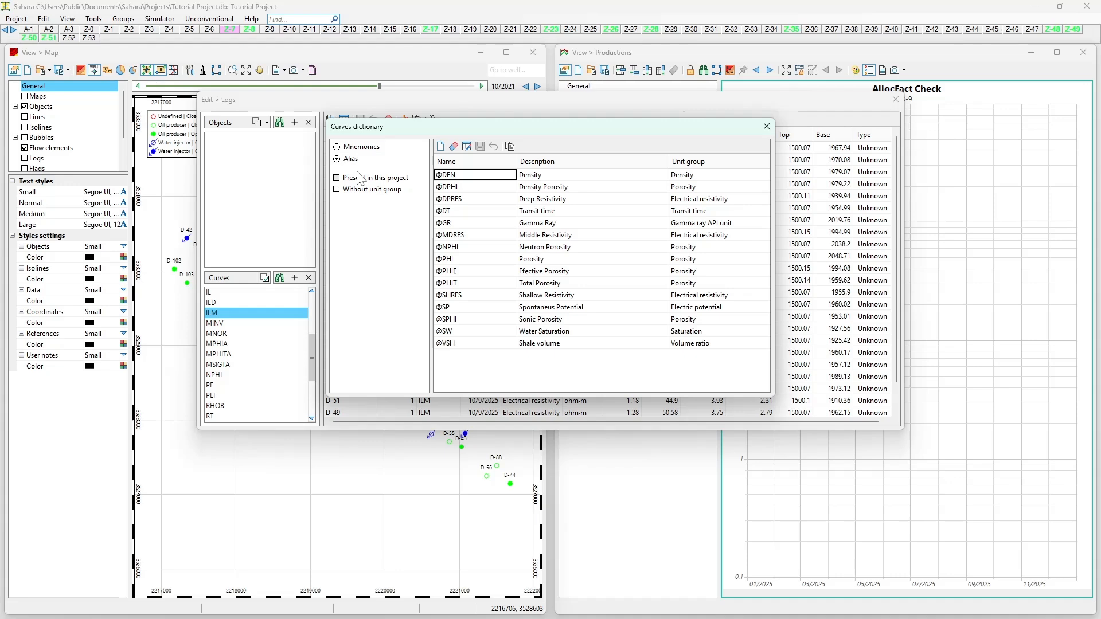
Step: Create a mnemonic named NEWGR with the description Example Gamma Ray and the unit group Gamma ray API unit
{"action": "left_click", "coordinate": [357, 150]}
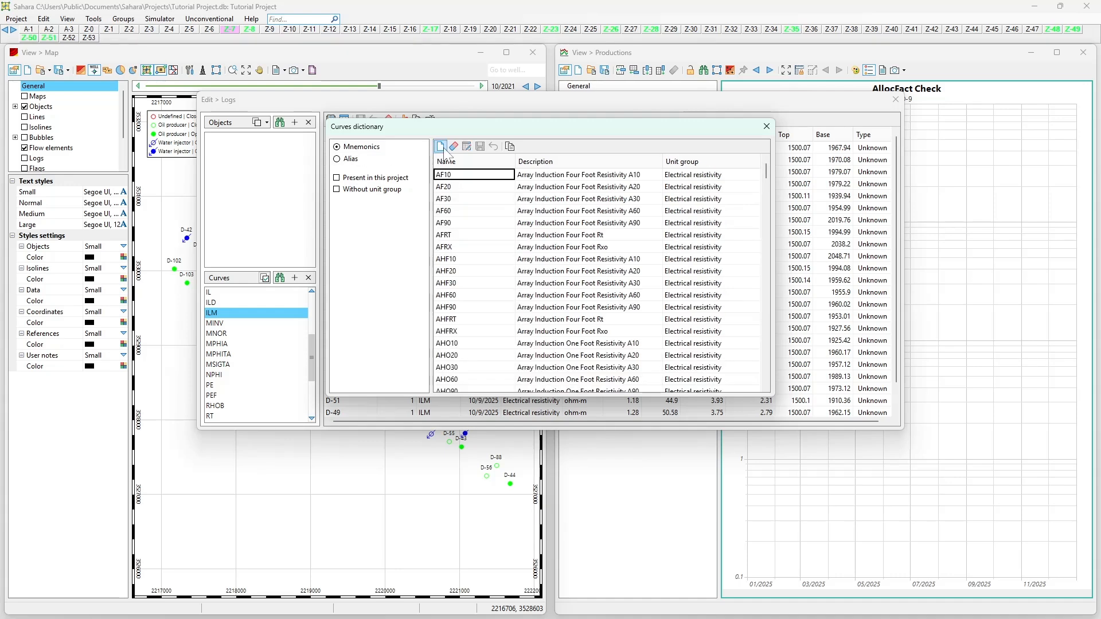
{"action": "left_click", "coordinate": [440, 146]}
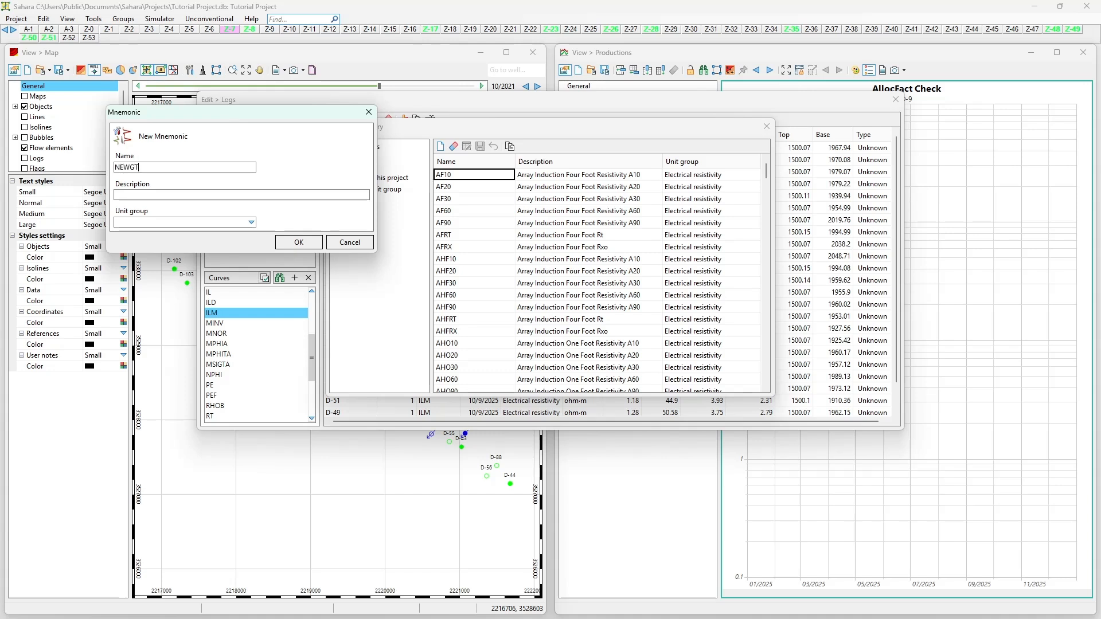
{"action": "key", "text": "Tab"}
{"action": "type", "text": "Example Gamma Ray"}
{"action": "left_click", "coordinate": [147, 224]}
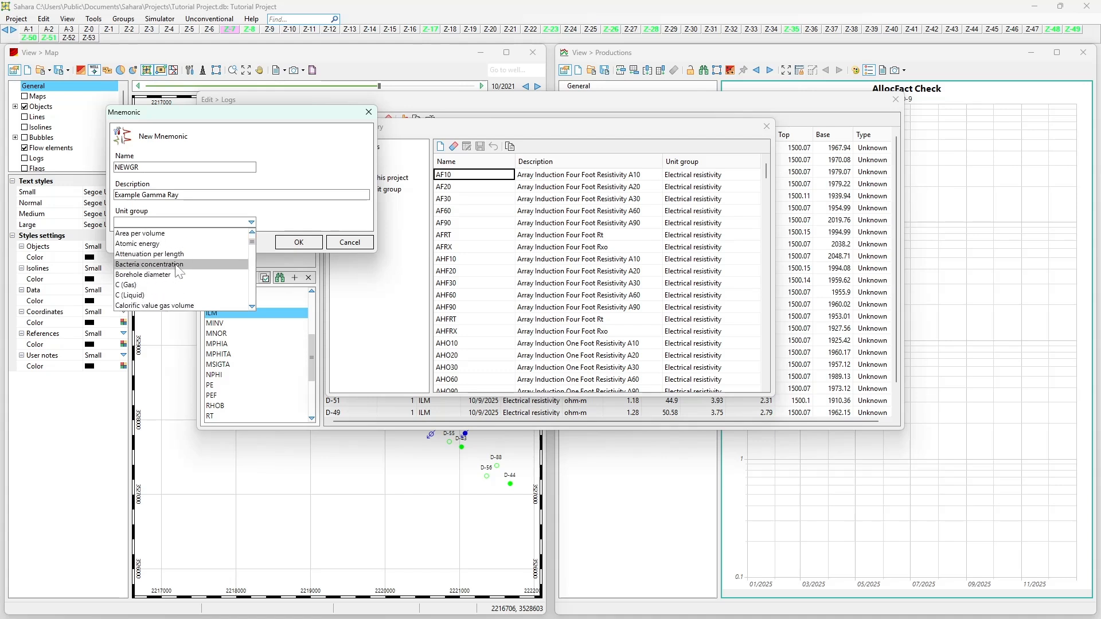
{"action": "scroll", "coordinate": [184, 271], "scroll_direction": "down", "scroll_amount": 4}
{"action": "scroll", "coordinate": [184, 271], "scroll_direction": "down", "scroll_amount": 8}
{"action": "scroll", "coordinate": [184, 270], "scroll_direction": "down", "scroll_amount": 3}
{"action": "left_click", "coordinate": [163, 254]}
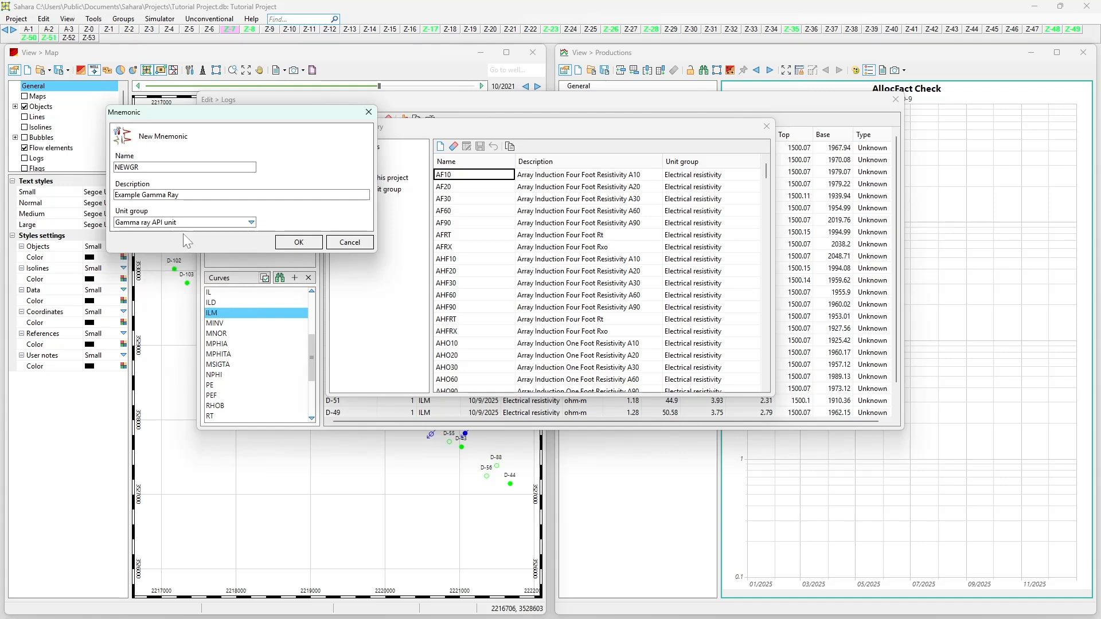
{"action": "left_click", "coordinate": [288, 242]}
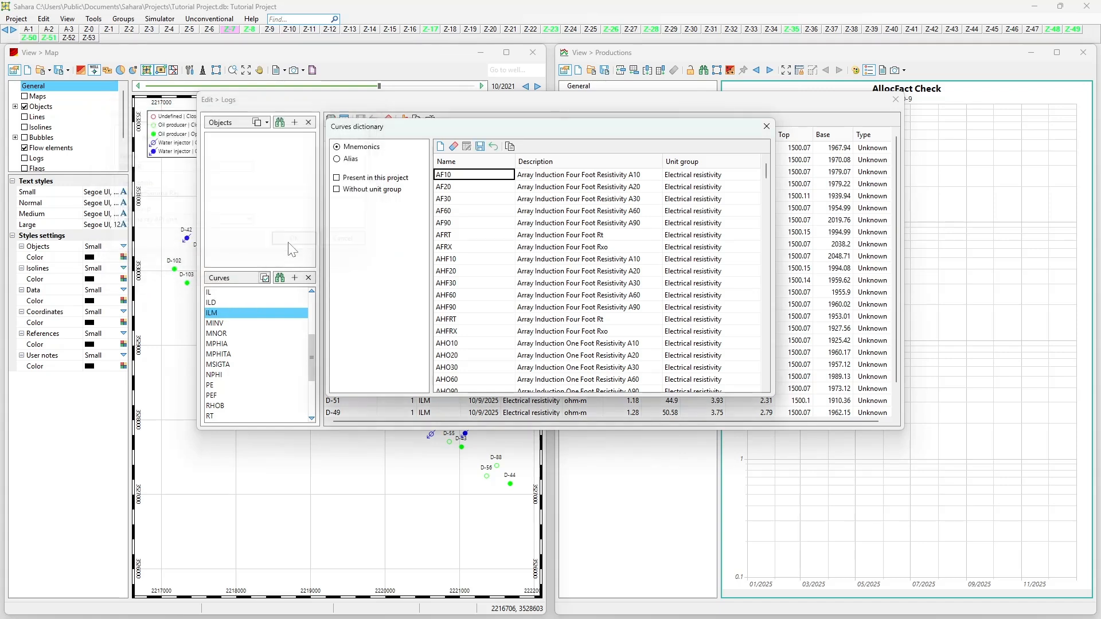
{"action": "left_click", "coordinate": [351, 159]}
{"action": "left_click", "coordinate": [456, 224]}
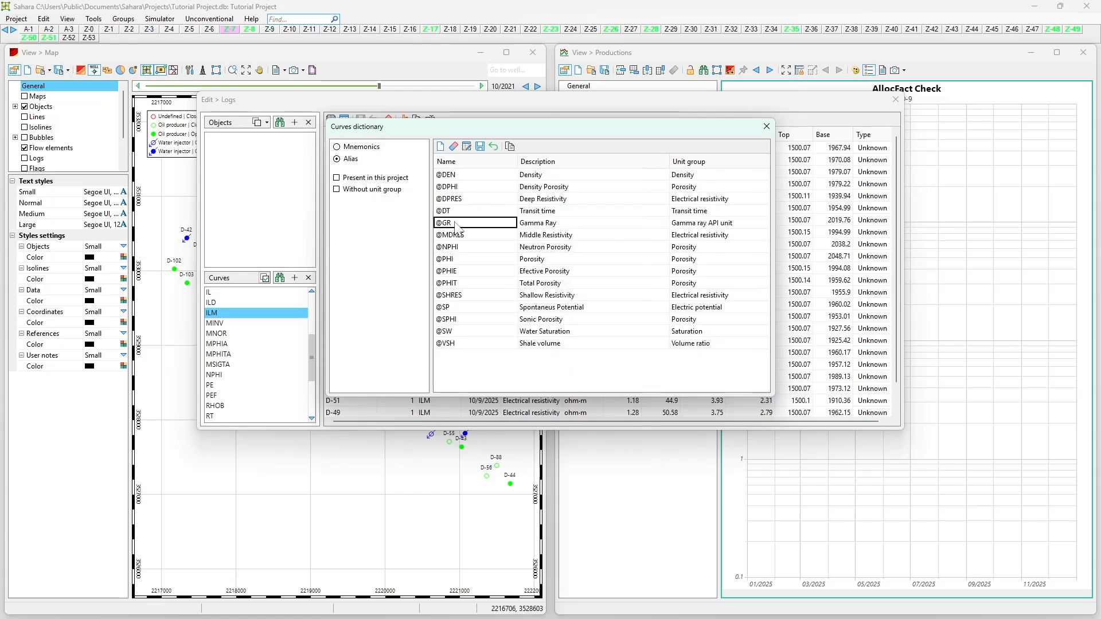
{"action": "left_click", "coordinate": [703, 228]}
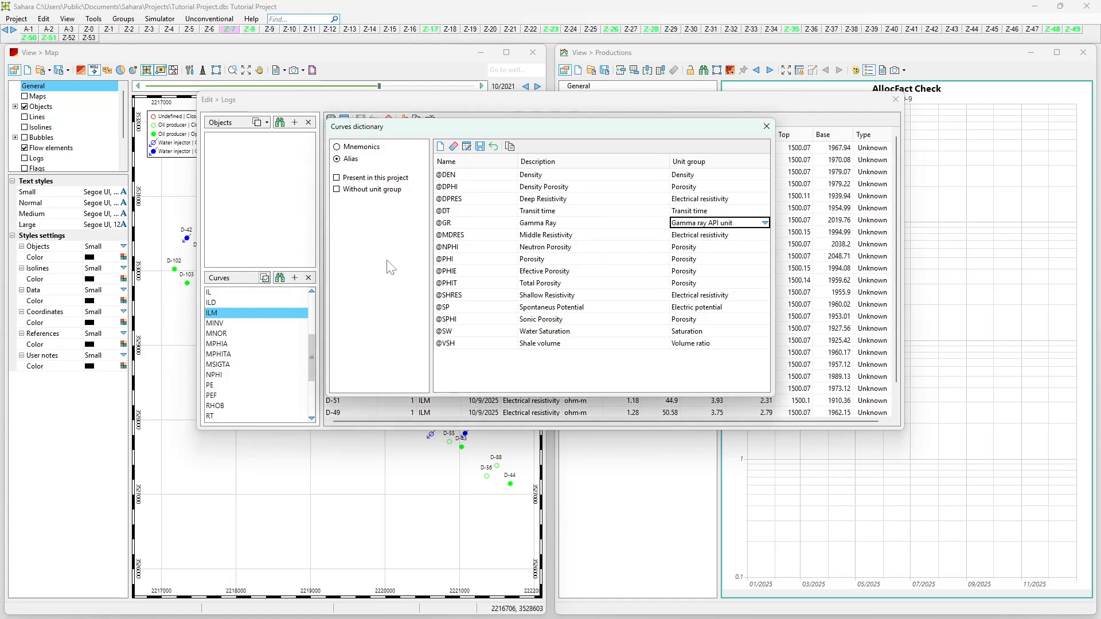
{"action": "left_click", "coordinate": [466, 146]}
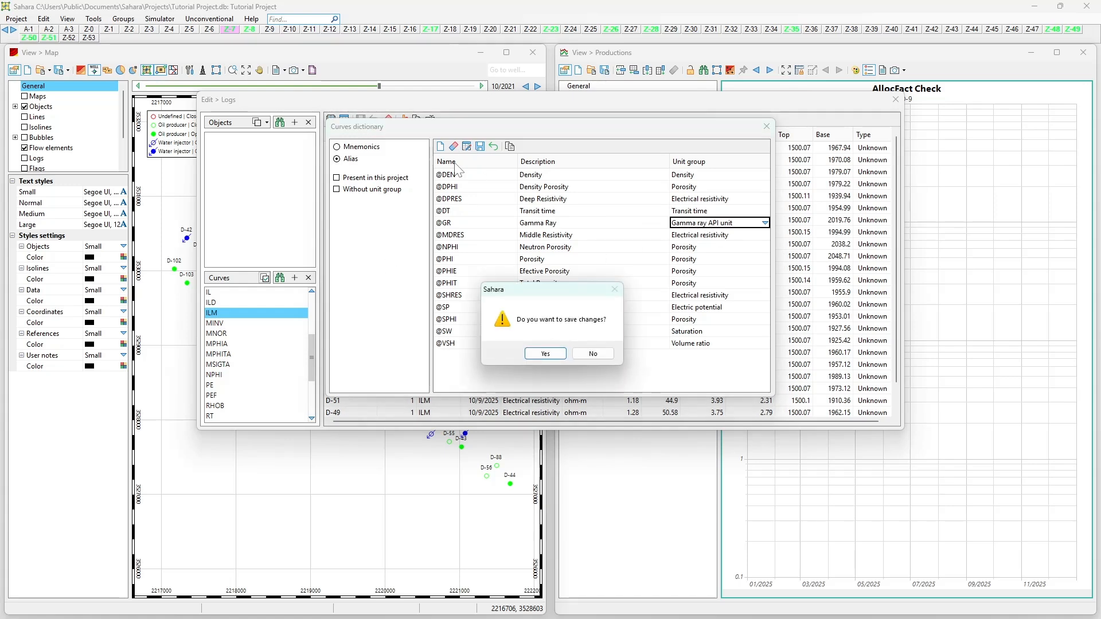
{"action": "left_click", "coordinate": [558, 356]}
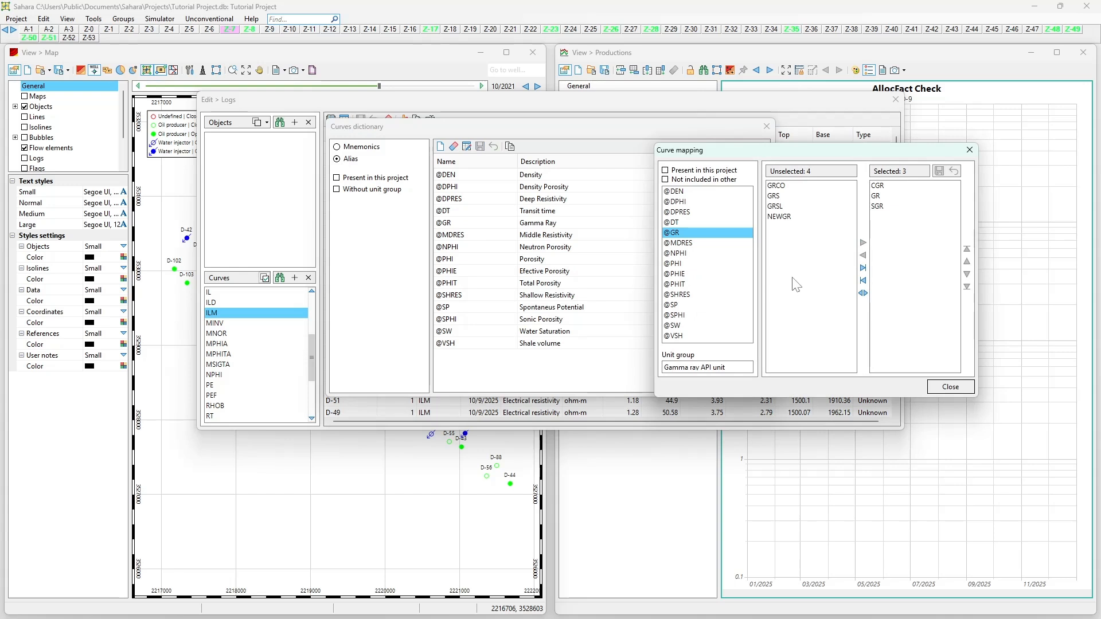
{"action": "left_click", "coordinate": [793, 216]}
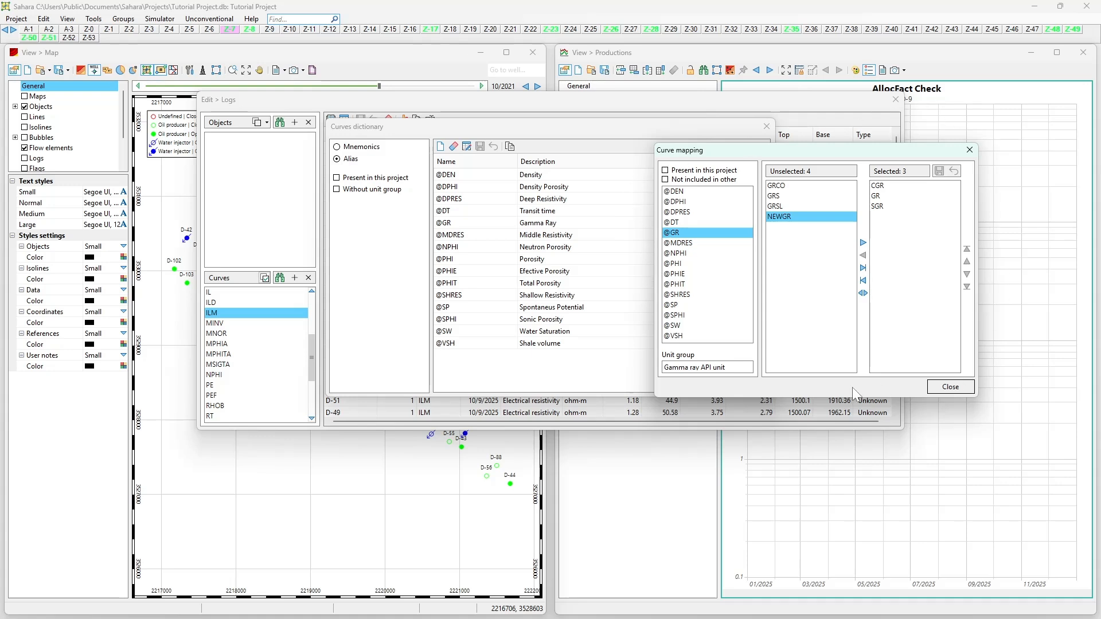
{"action": "left_click", "coordinate": [711, 242]}
{"action": "key", "text": "Down"}
{"action": "key", "text": "Down"}
{"action": "key", "text": "Down"}
{"action": "key", "text": "Down"}
{"action": "key", "text": "Down"}
{"action": "key", "text": "Up"}
{"action": "key", "text": "Up"}
{"action": "key", "text": "Up"}
{"action": "key", "text": "Up"}
{"action": "key", "text": "Up"}
{"action": "key", "text": "Up"}
{"action": "key", "text": "Up"}
{"action": "key", "text": "Up"}
{"action": "key", "text": "Up"}
{"action": "key", "text": "Up"}
{"action": "key", "text": "Down"}
{"action": "key", "text": "Down"}
{"action": "key", "text": "Down"}
{"action": "key", "text": "Down"}
{"action": "key", "text": "Down"}
{"action": "key", "text": "Down"}
{"action": "key", "text": "Down"}
{"action": "key", "text": "Down"}
{"action": "key", "text": "Down"}
{"action": "key", "text": "Down"}
{"action": "key", "text": "Down"}
{"action": "key", "text": "Down"}
{"action": "key", "text": "Down"}
{"action": "key", "text": "Down"}
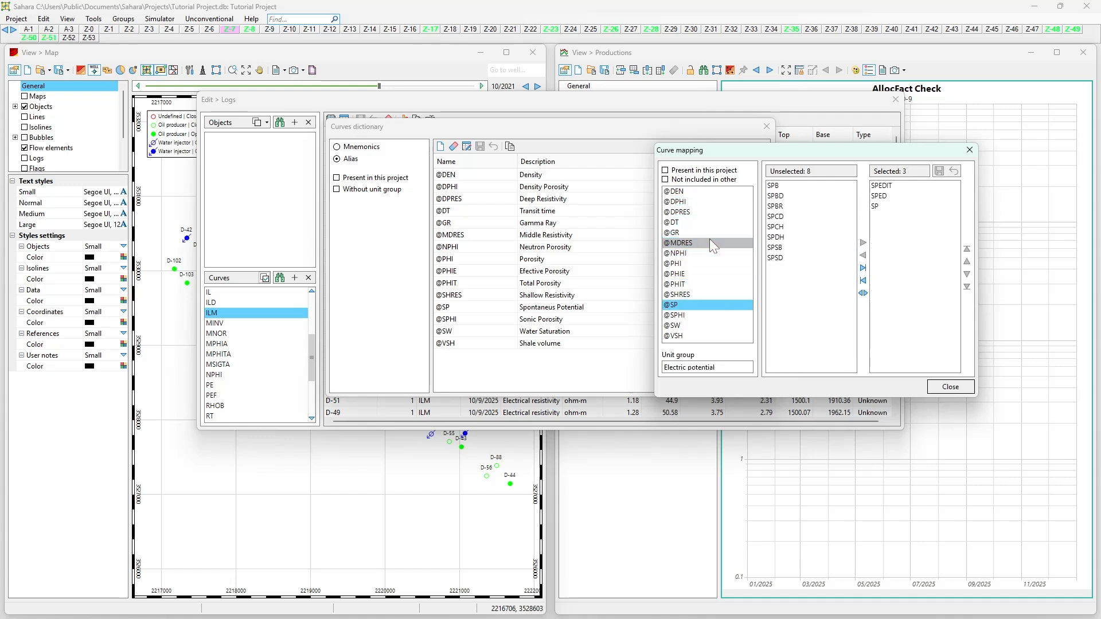
{"action": "key", "text": "Up"}
{"action": "key", "text": "Up"}
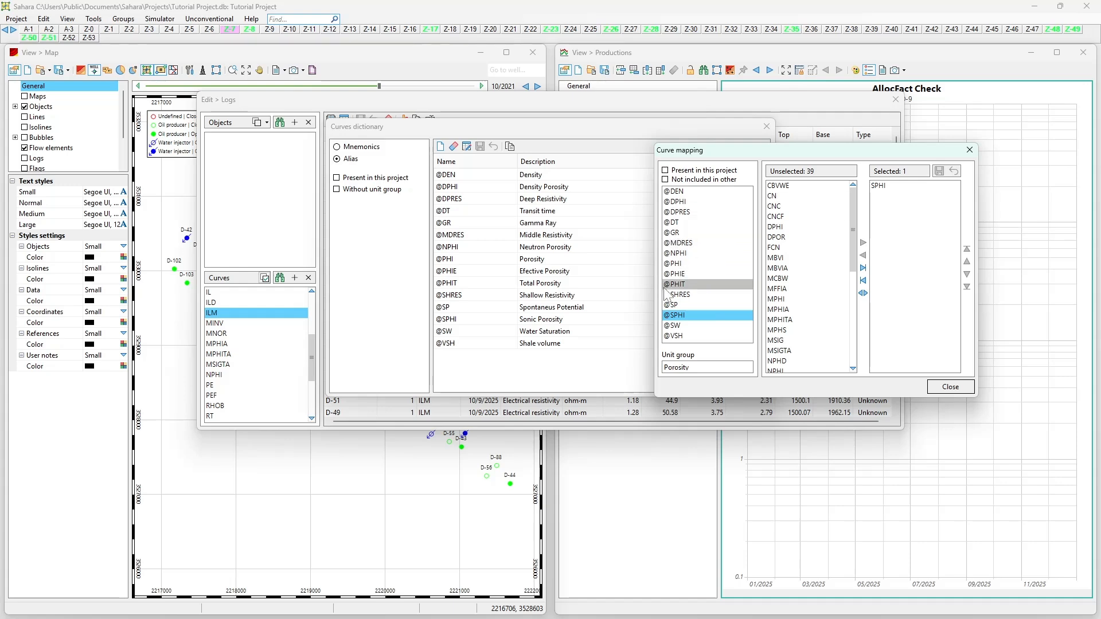
{"action": "left_click", "coordinate": [950, 387]}
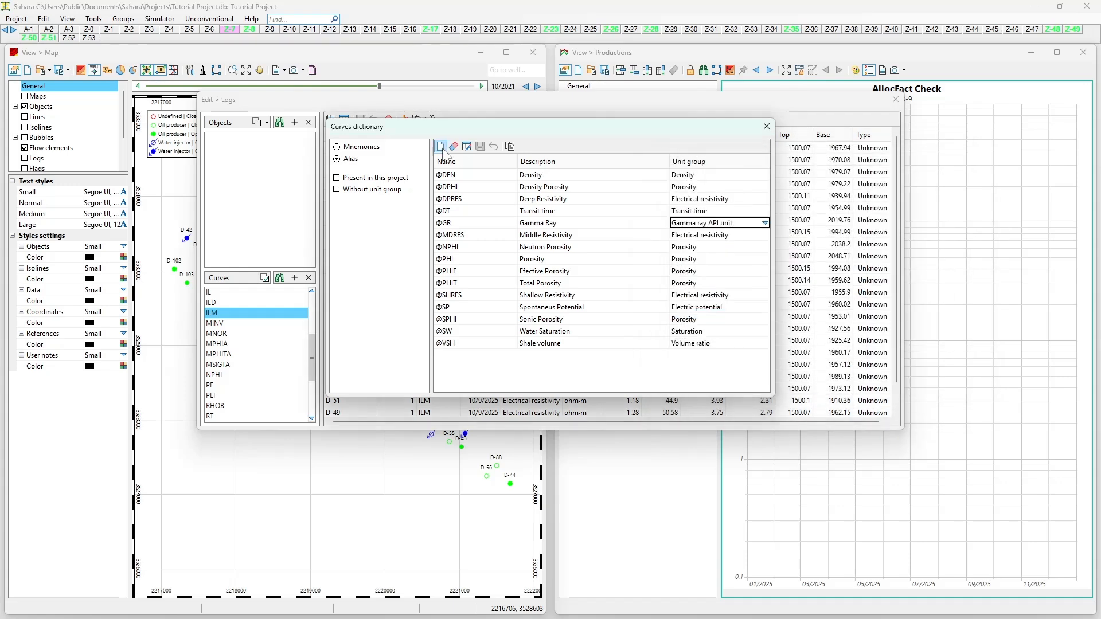
Step: Look through the mnemonics list down to the resistivity curves and close the curves dictionary
{"action": "left_click", "coordinate": [370, 148]}
{"action": "left_click_drag", "start_coordinate": [766, 167], "coordinate": [783, 341]}
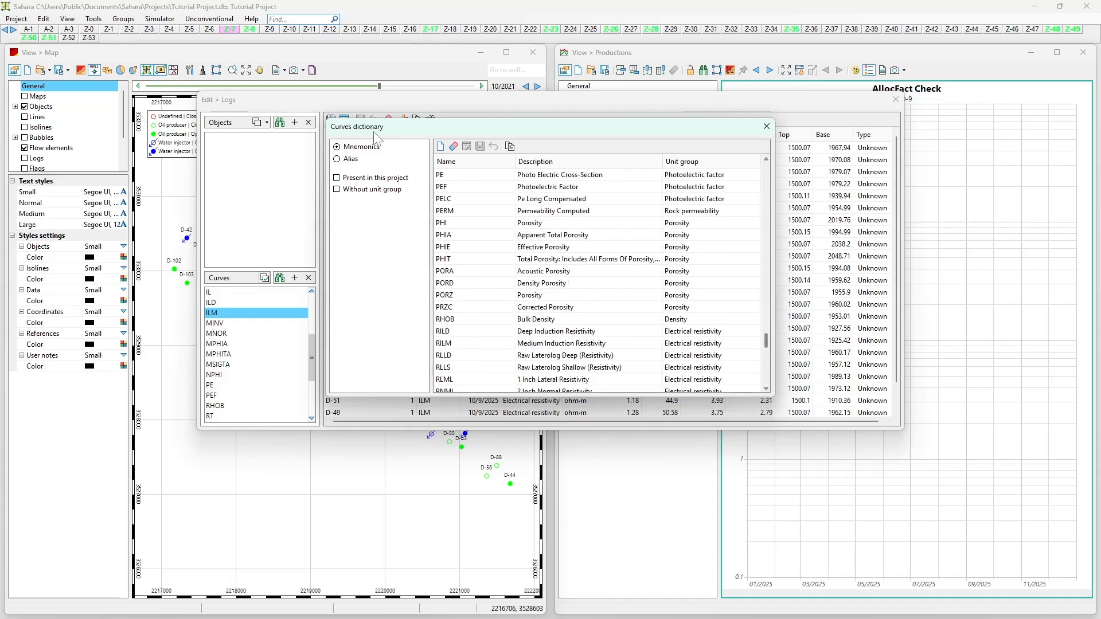
{"action": "left_click", "coordinate": [764, 127]}
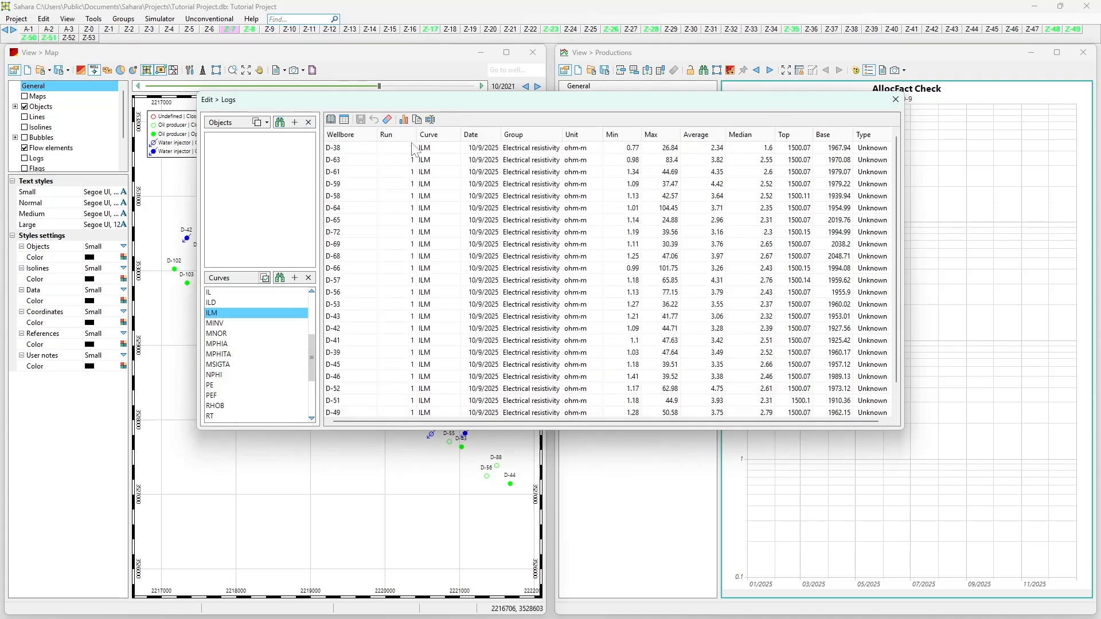
Step: Examine the dates, units and minimum, maximum and average values of the ILM curve across the wellbores
{"action": "left_click", "coordinate": [476, 219]}
{"action": "left_click", "coordinate": [597, 232]}
{"action": "left_click", "coordinate": [659, 247]}
{"action": "left_click", "coordinate": [623, 271]}
{"action": "scroll", "coordinate": [623, 271], "scroll_direction": "down", "scroll_amount": 2}
{"action": "key", "text": "Down"}
{"action": "left_click", "coordinate": [614, 198]}
{"action": "scroll", "coordinate": [241, 338], "scroll_direction": "up", "scroll_amount": 3}
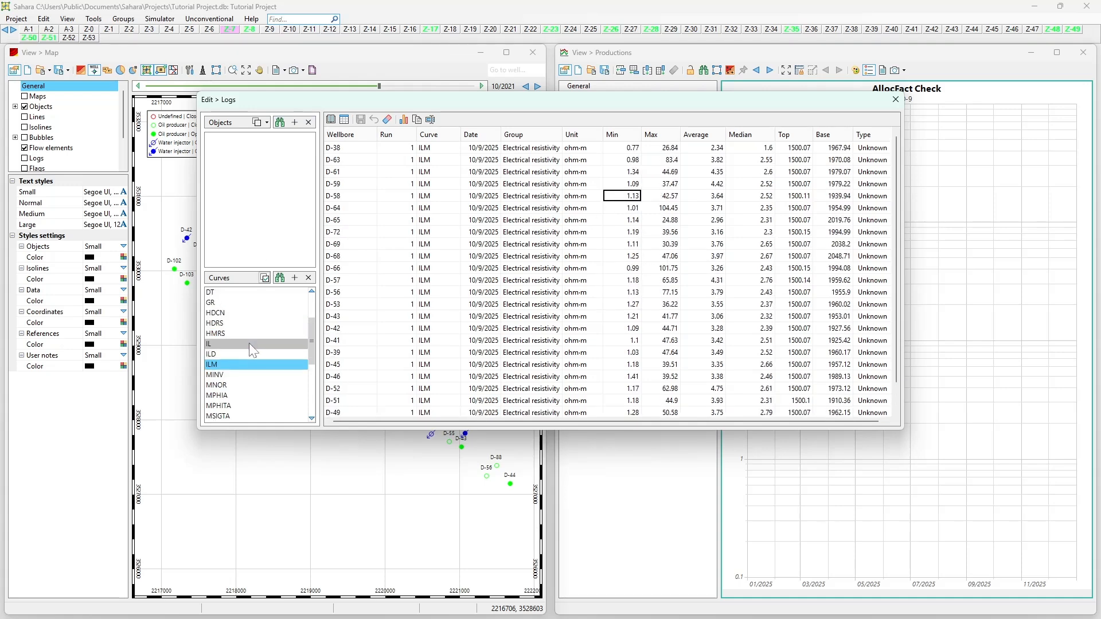
Step: List the RHOB curve for all wellbores and delete the outliers from wellbore D-73's curve, starting from its minimum value
{"action": "scroll", "coordinate": [232, 367], "scroll_direction": "down", "scroll_amount": 5}
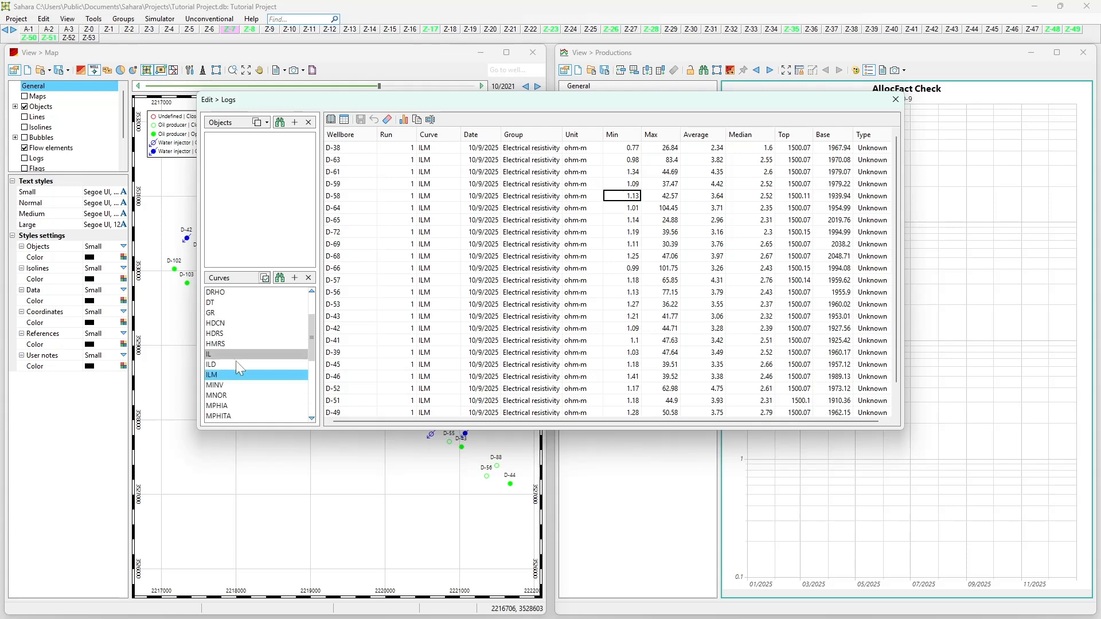
{"action": "left_click", "coordinate": [232, 374]}
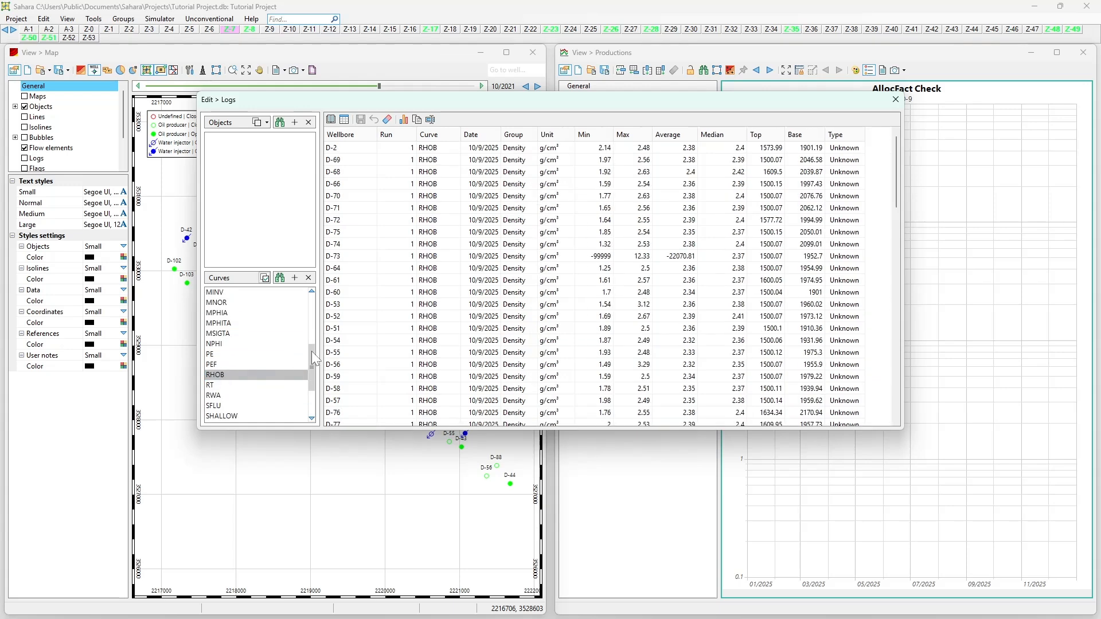
{"action": "left_click", "coordinate": [597, 257]}
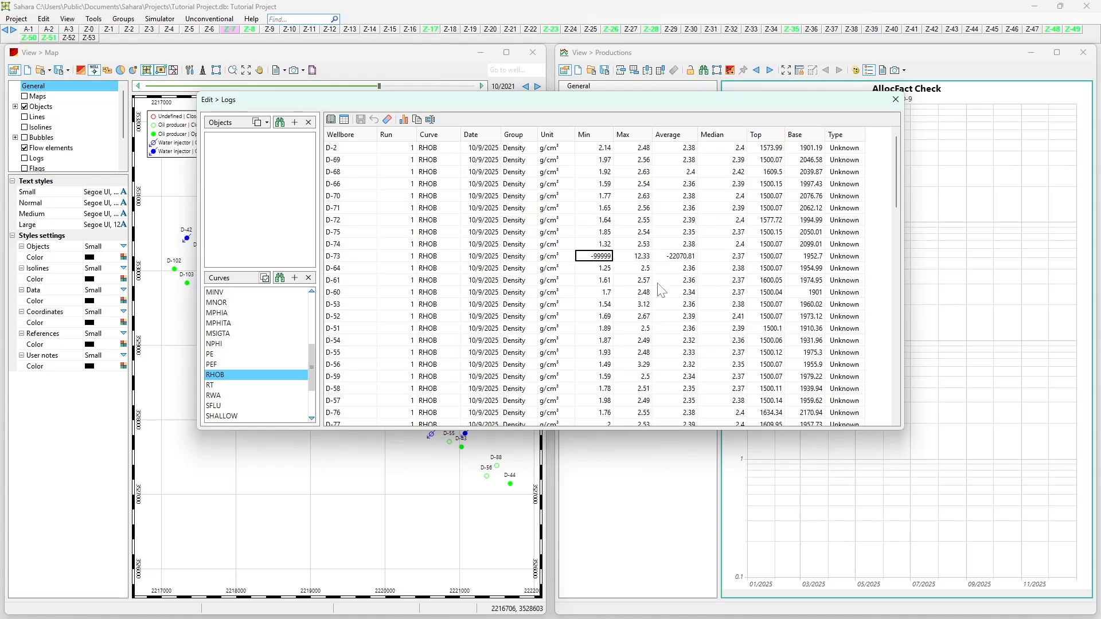
{"action": "left_click", "coordinate": [388, 121]}
{"action": "left_click", "coordinate": [388, 120]}
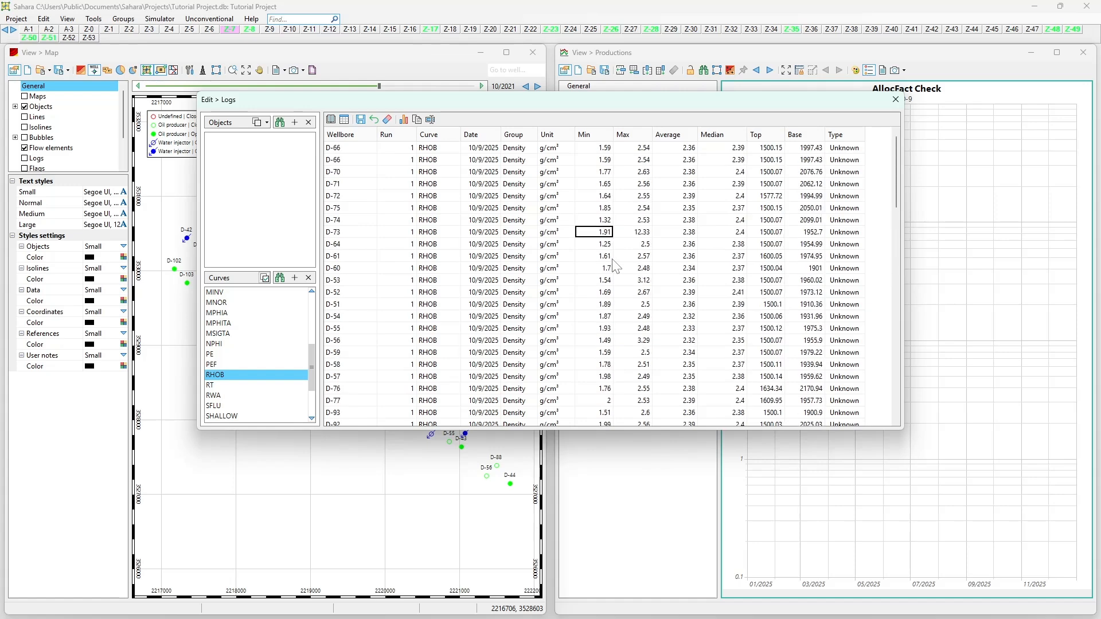
Step: Scan the RHOB minimum values of the remaining wellbores for further outliers, down to wellbore D-49
{"action": "scroll", "coordinate": [605, 184], "scroll_direction": "down", "scroll_amount": 12}
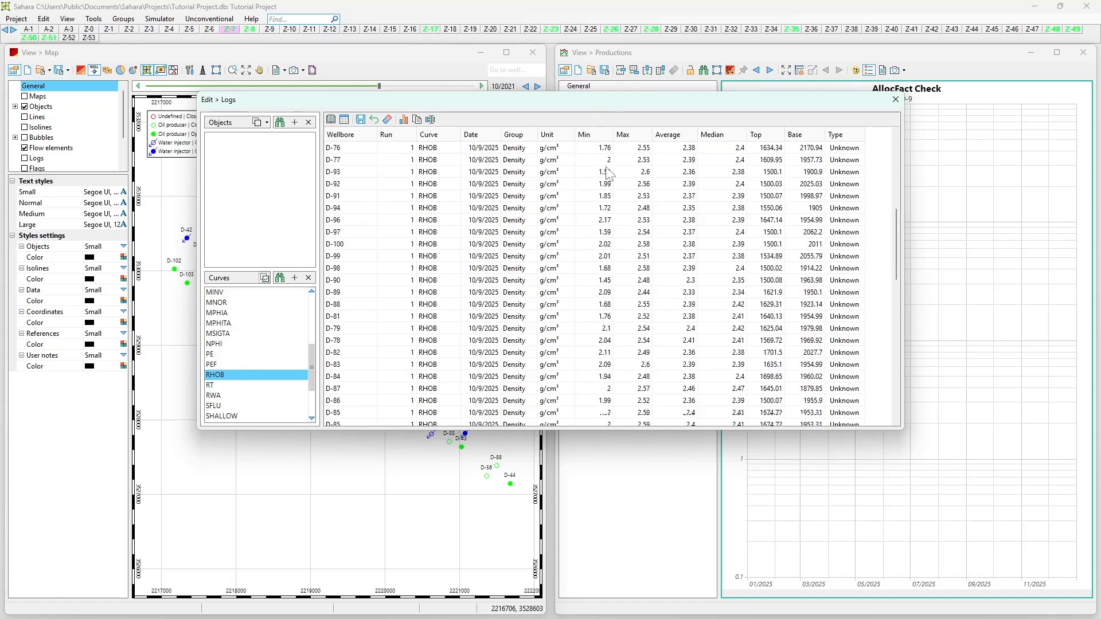
{"action": "left_click", "coordinate": [606, 224]}
{"action": "scroll", "coordinate": [604, 321], "scroll_direction": "up", "scroll_amount": 3}
{"action": "scroll", "coordinate": [606, 342], "scroll_direction": "up", "scroll_amount": 9}
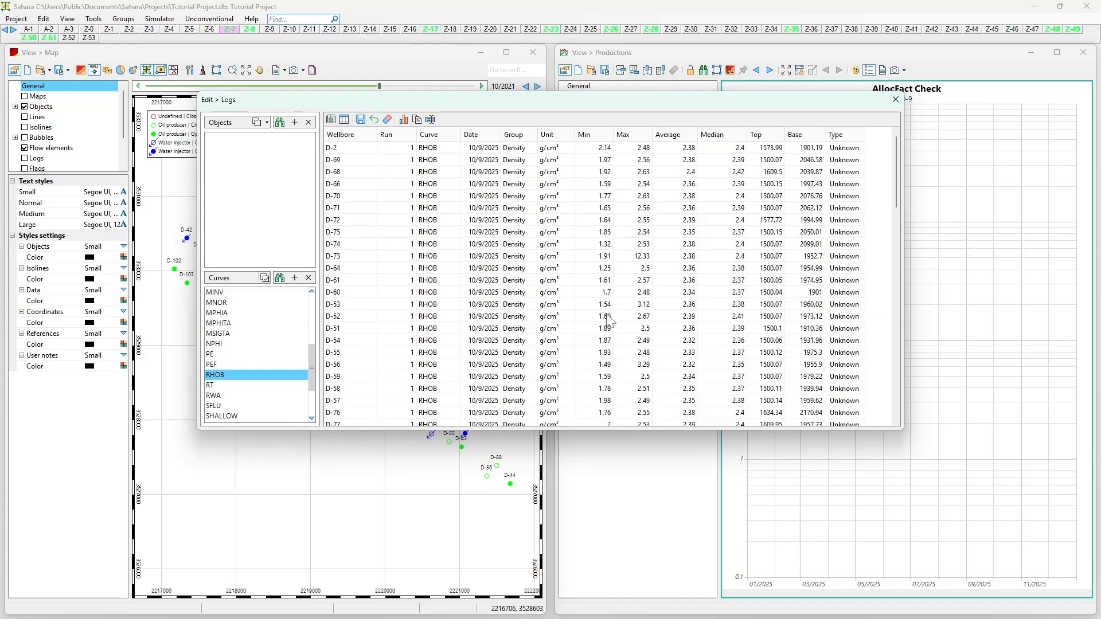
{"action": "scroll", "coordinate": [604, 252], "scroll_direction": "down", "scroll_amount": 13}
{"action": "scroll", "coordinate": [605, 252], "scroll_direction": "up", "scroll_amount": 2}
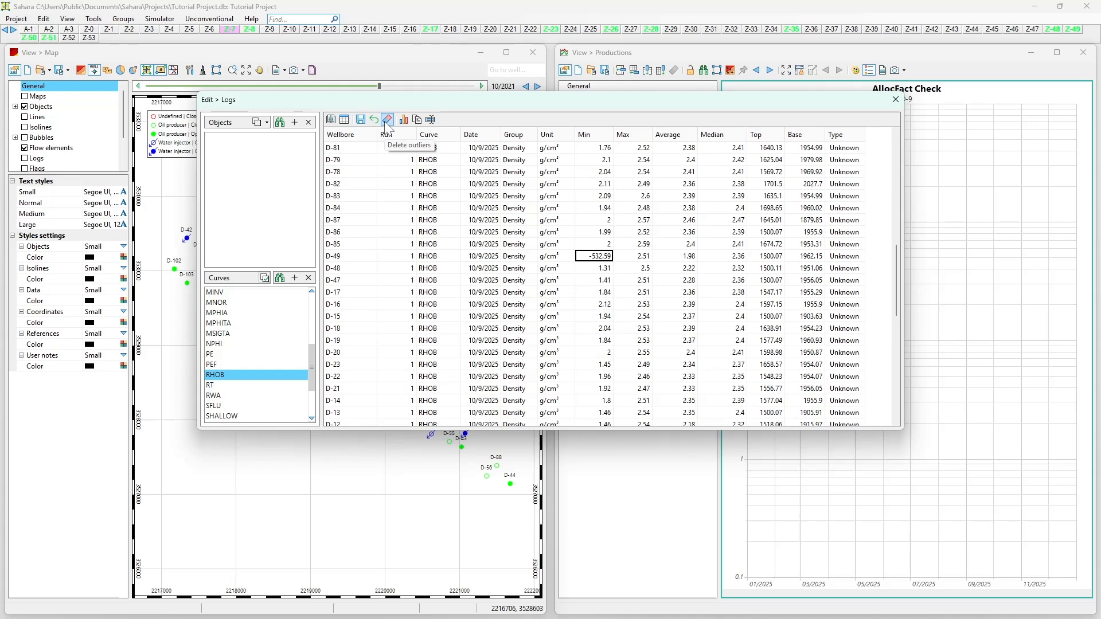
Step: View the histogram and statistics of wellbore D-48's RHOB curve, and close them
{"action": "left_click", "coordinate": [586, 277]}
{"action": "left_click", "coordinate": [598, 269]}
{"action": "left_click", "coordinate": [405, 122]}
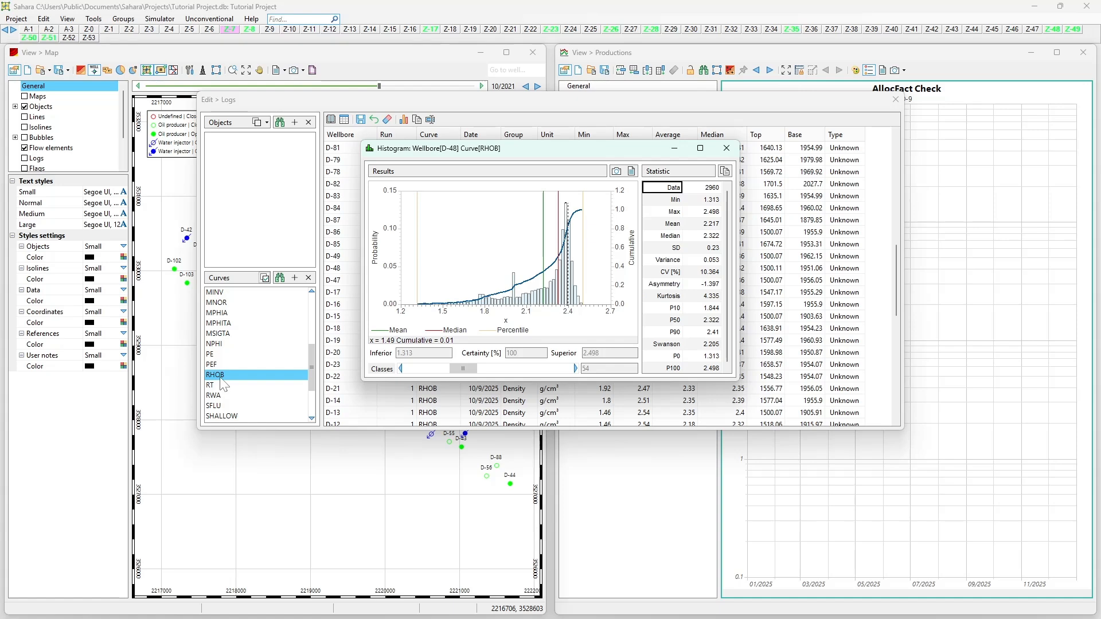
{"action": "left_click", "coordinate": [727, 149]}
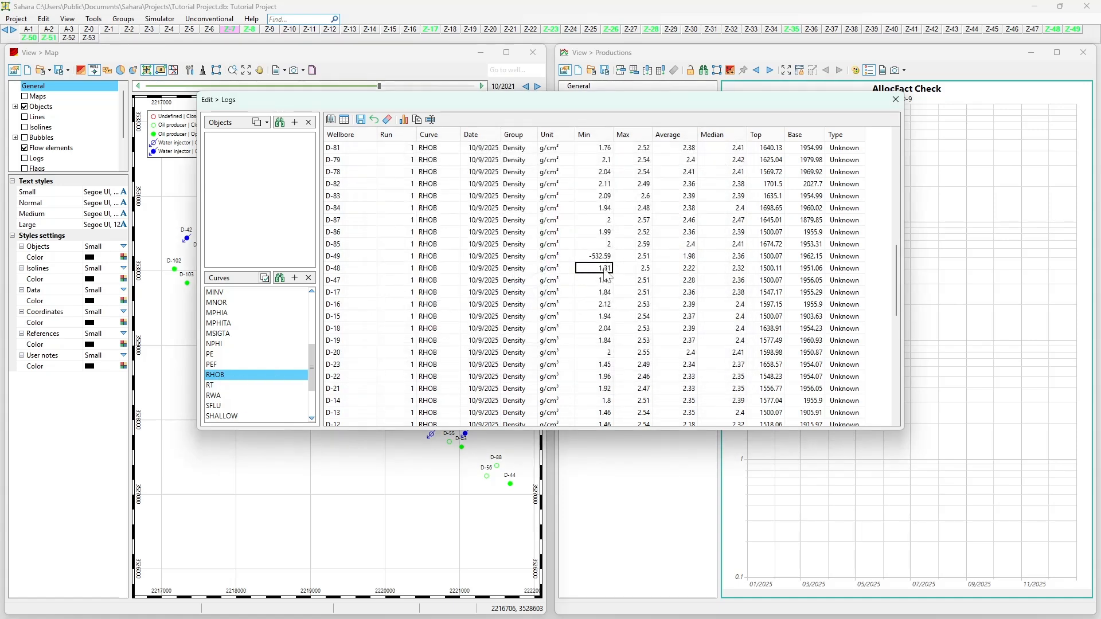